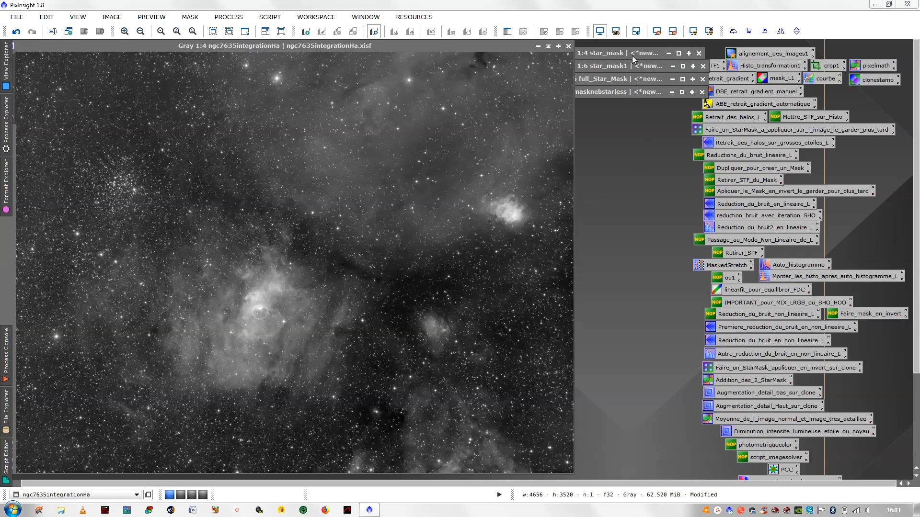
# Examine the ngc7635integrationHa image, viewing the nebula and surrounding stars at several zoom levels.
pyautogui.click(631, 55)
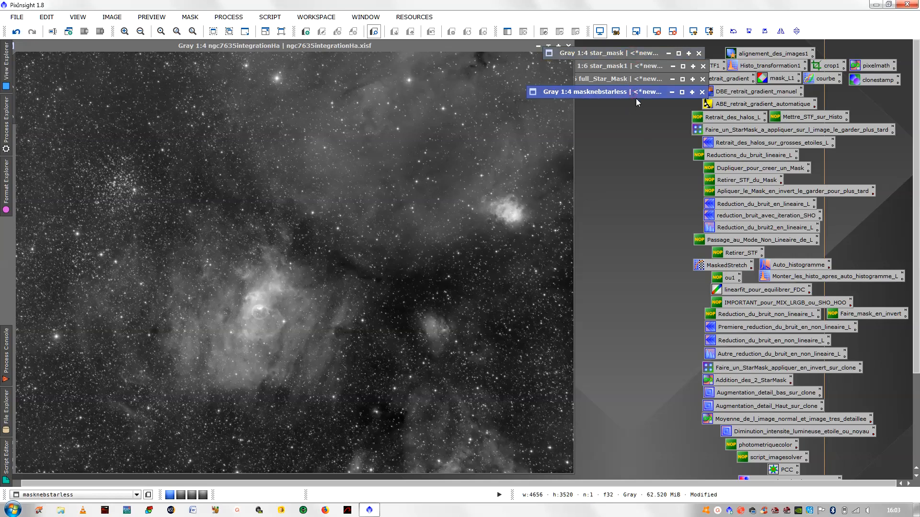
pyautogui.click(420, 182)
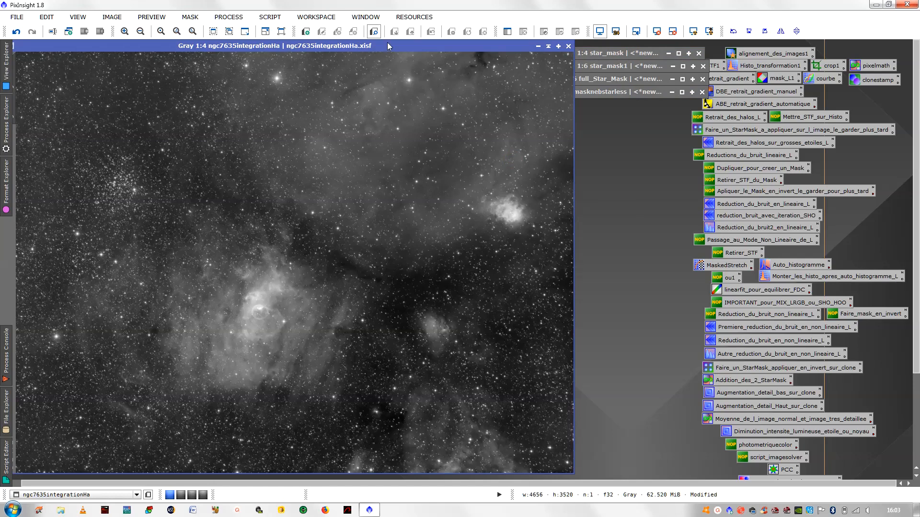
pyautogui.moveTo(392, 43); pyautogui.dragTo(406, 44)
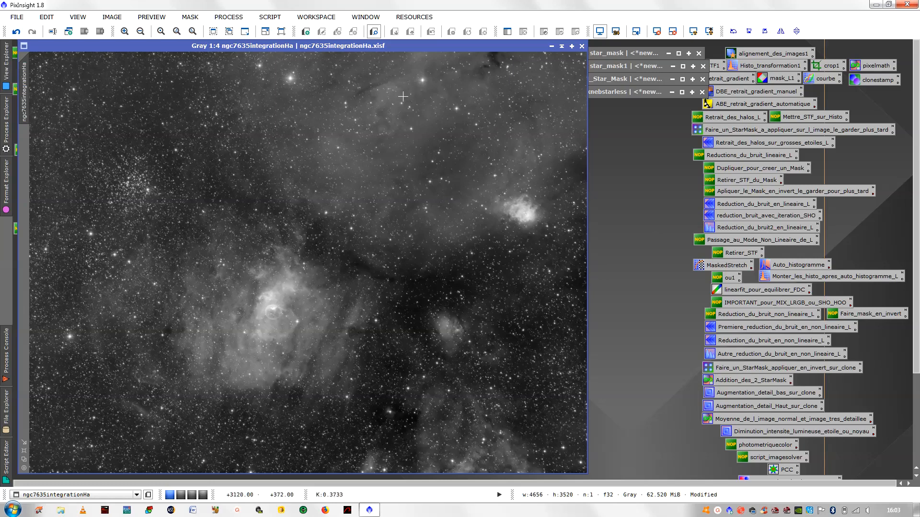
pyautogui.click(562, 47)
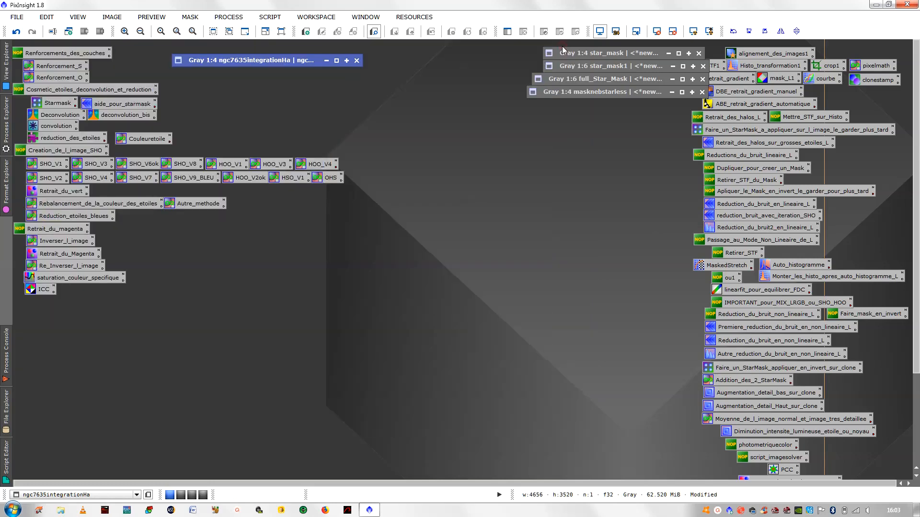
pyautogui.click(336, 61)
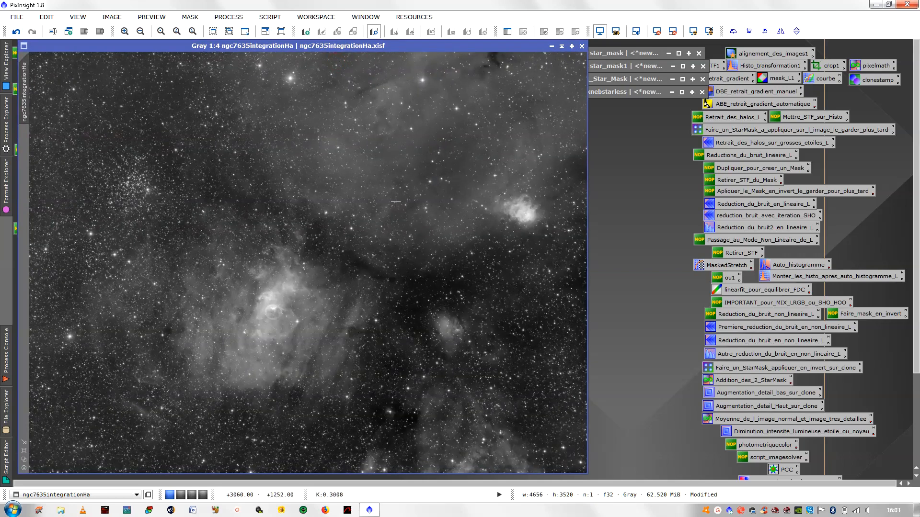
pyautogui.scroll(2, 305, 270)
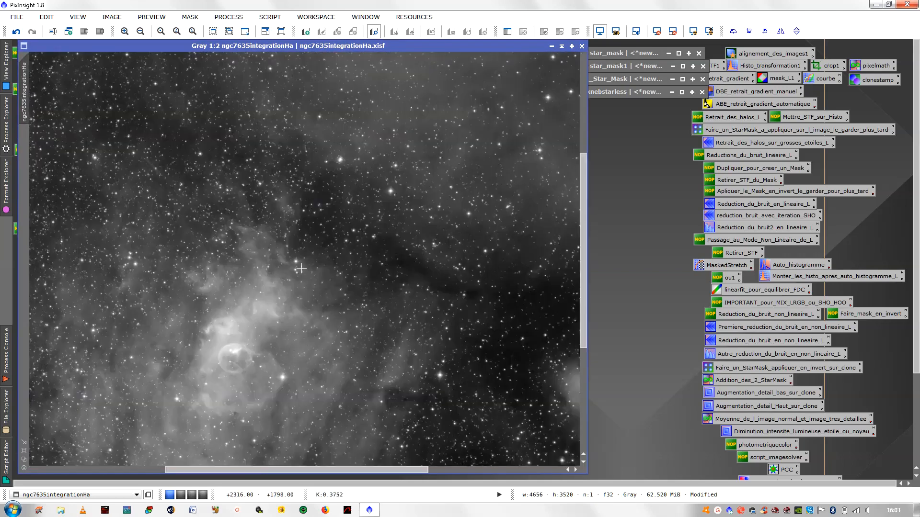
pyautogui.scroll(2, 300, 269)
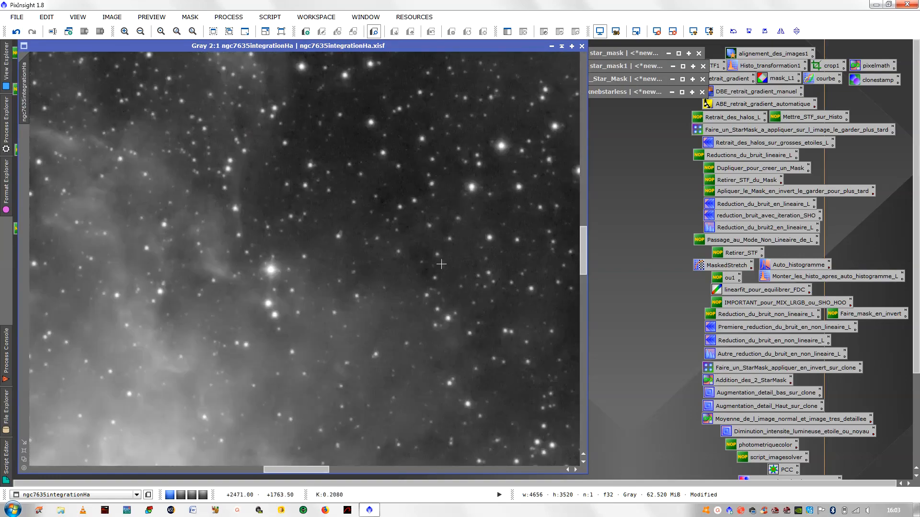
pyautogui.scroll(-4, 312, 309)
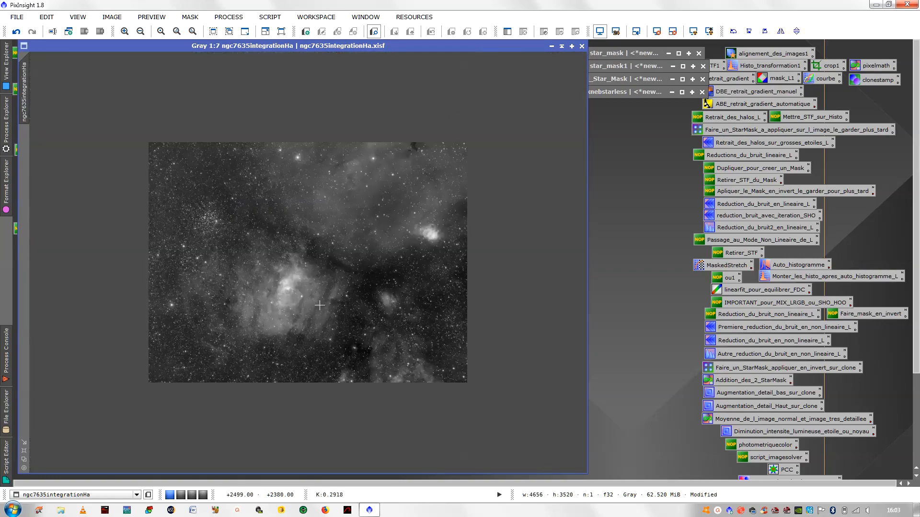
pyautogui.scroll(1, 319, 305)
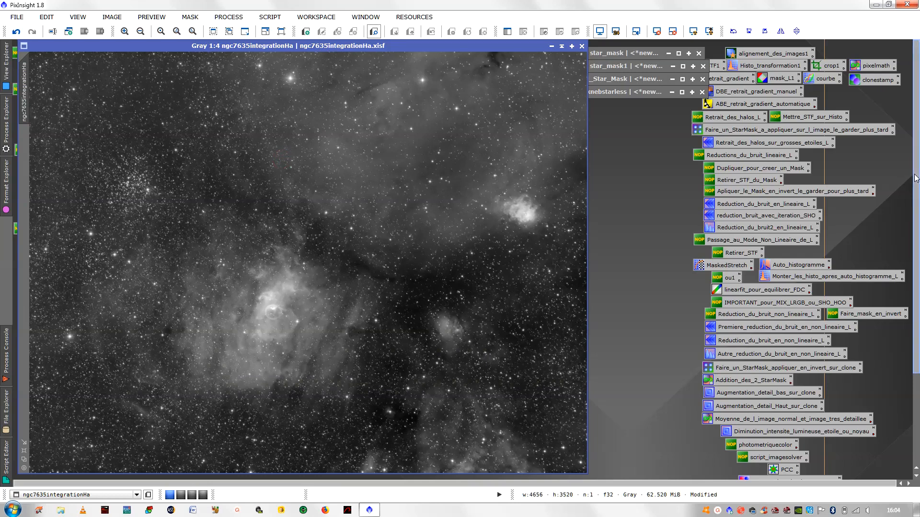
pyautogui.moveTo(919, 170); pyautogui.dragTo(906, 123)
pyautogui.moveTo(918, 167); pyautogui.dragTo(916, 331)
pyautogui.scroll(5, 909, 274)
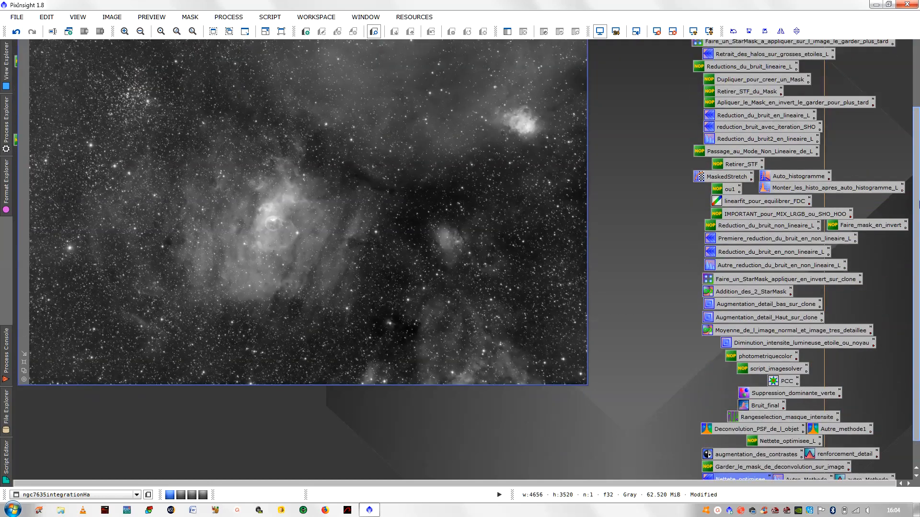
pyautogui.click(362, 187)
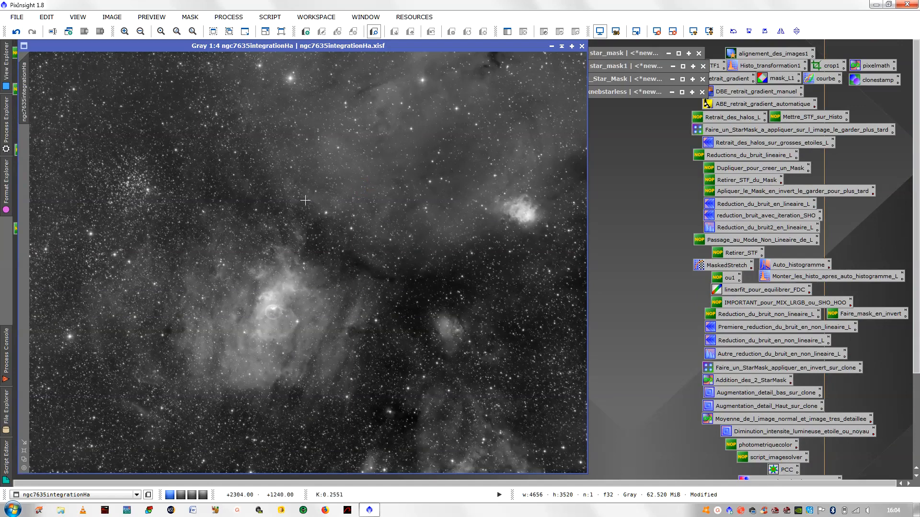
# Duplicate the ngc7635integrationHa image and place the clone's window over the upper part of the original.
pyautogui.rightClick(350, 150)
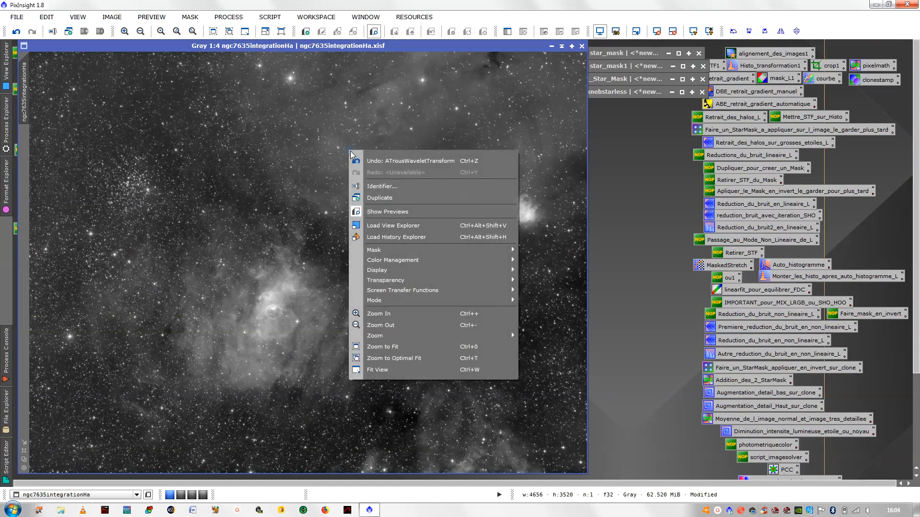
pyautogui.click(379, 198)
pyautogui.moveTo(502, 173)
pyautogui.mouseDown()
pyautogui.moveTo(422, 143)
pyautogui.moveTo(392, 83)
pyautogui.mouseUp()
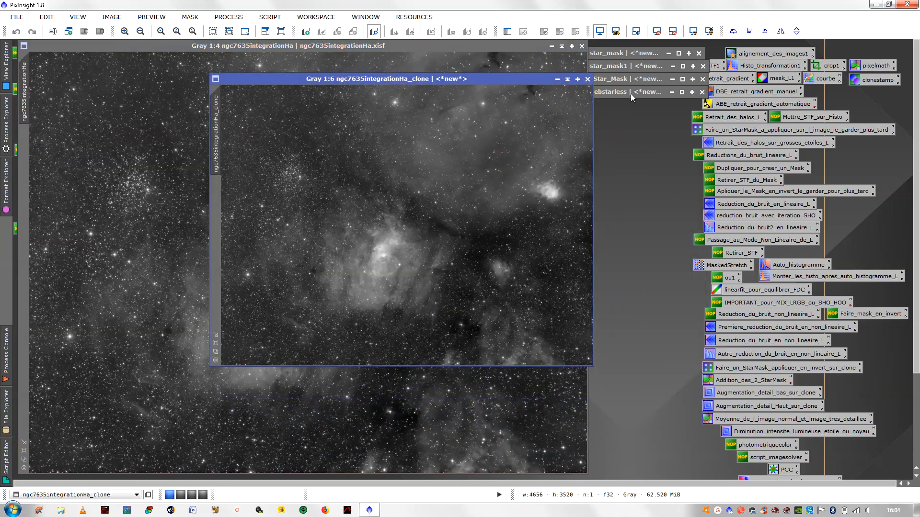
# Apply full_Star_Mask as an inverted mask on the ngc7635integrationHa clone, collapse the mask's window and hide the mask overlay.
pyautogui.click(682, 79)
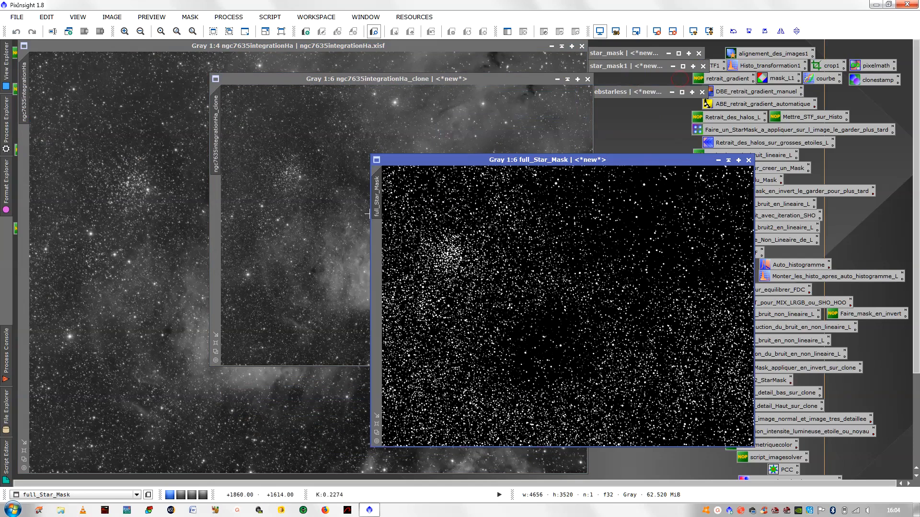
pyautogui.moveTo(380, 202); pyautogui.dragTo(218, 218)
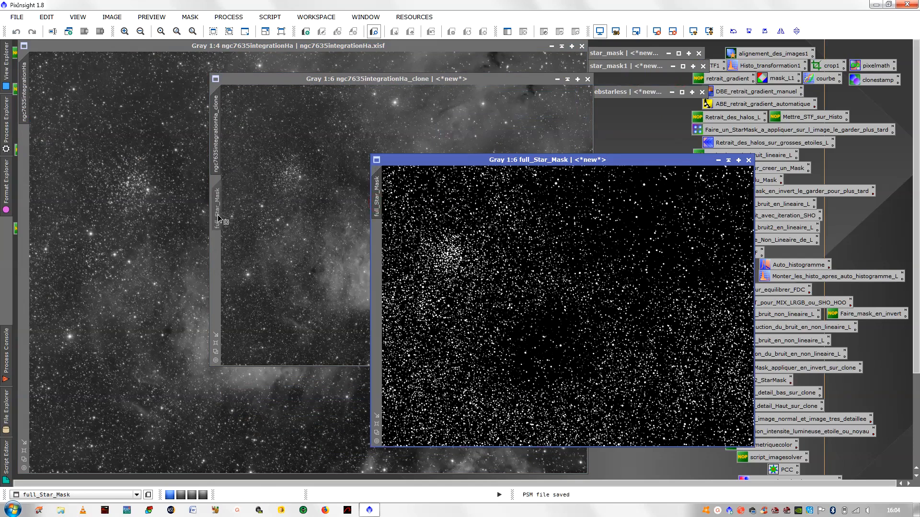
pyautogui.click(337, 209)
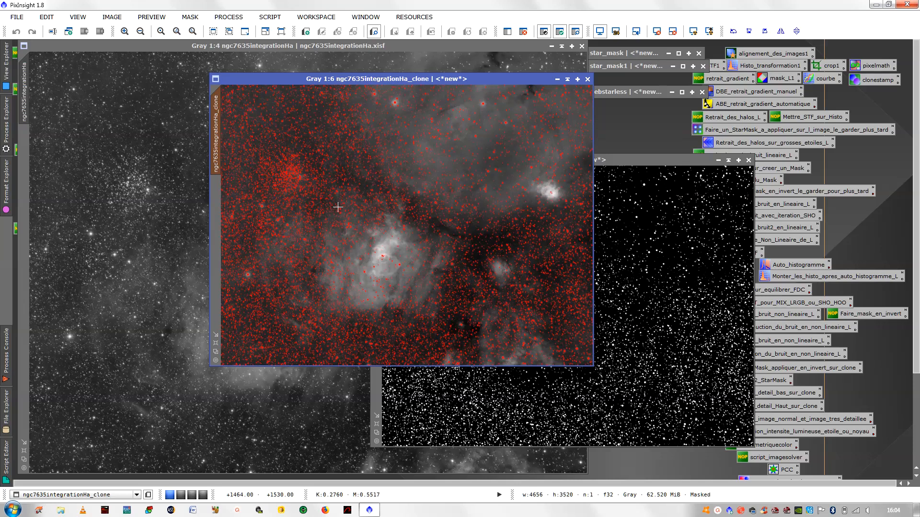
pyautogui.click(728, 160)
pyautogui.hotkey('ctrl', 'k')
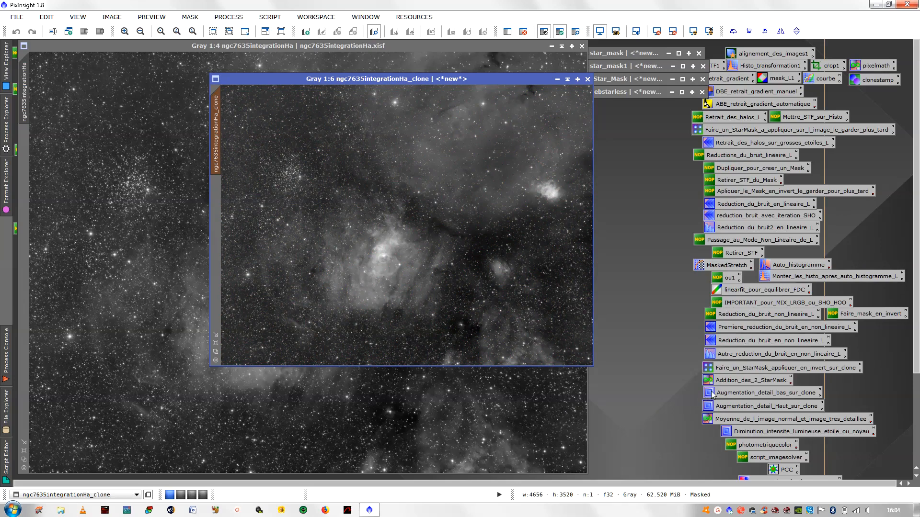
# Apply the Augmentation_detail_bas_sur_clone HDRMultiscaleTransform preset, with 5 layers and lightness options enabled, to the clone and enlarge the clone's view.
pyautogui.doubleClick(727, 397)
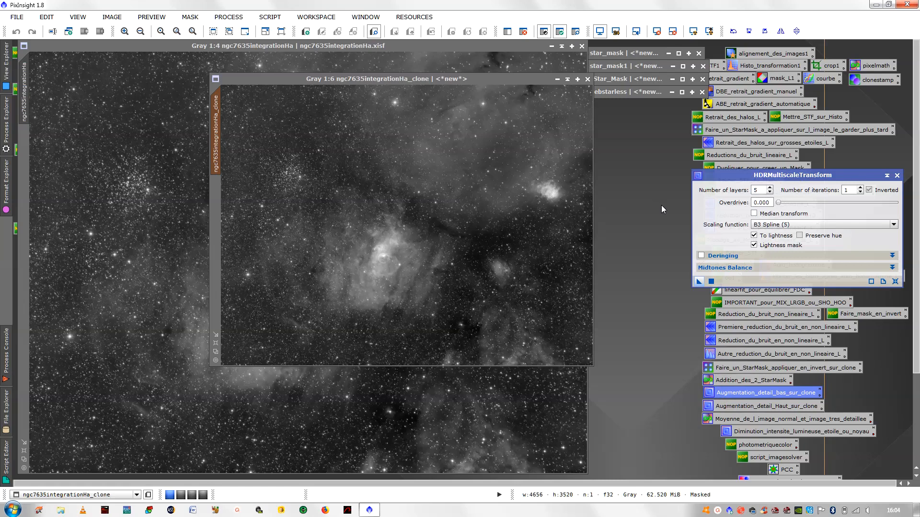
pyautogui.click(754, 235)
pyautogui.click(517, 221)
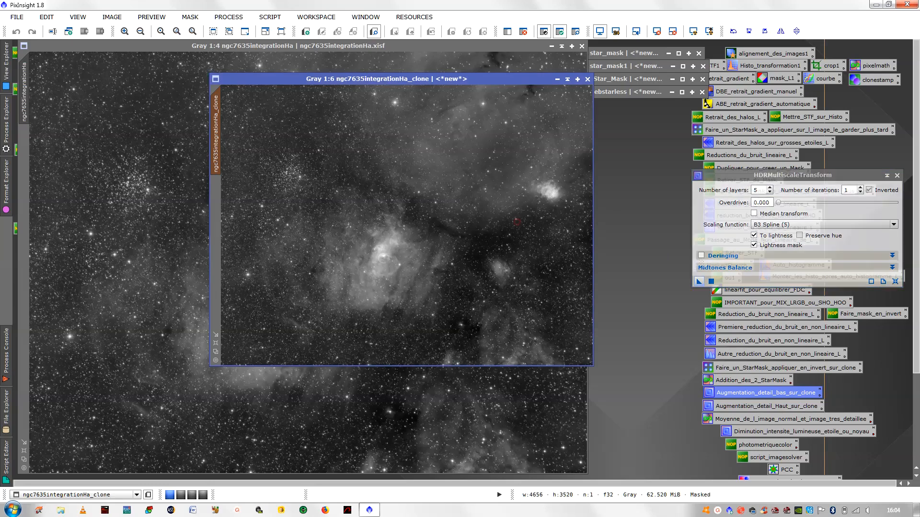
pyautogui.click(711, 280)
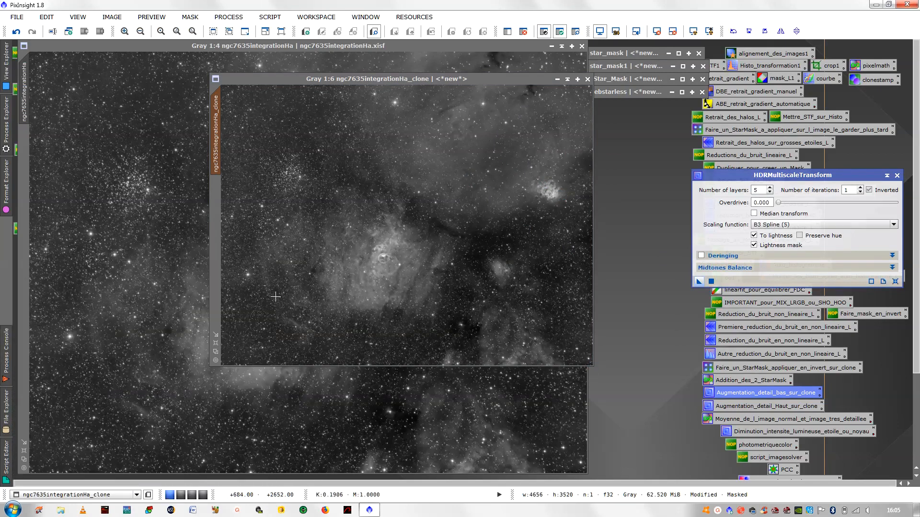
pyautogui.click(216, 343)
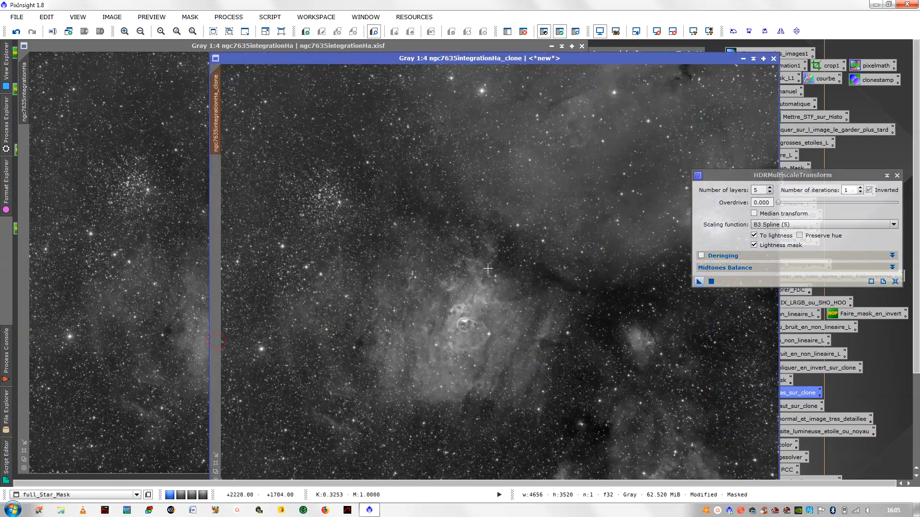
pyautogui.click(897, 176)
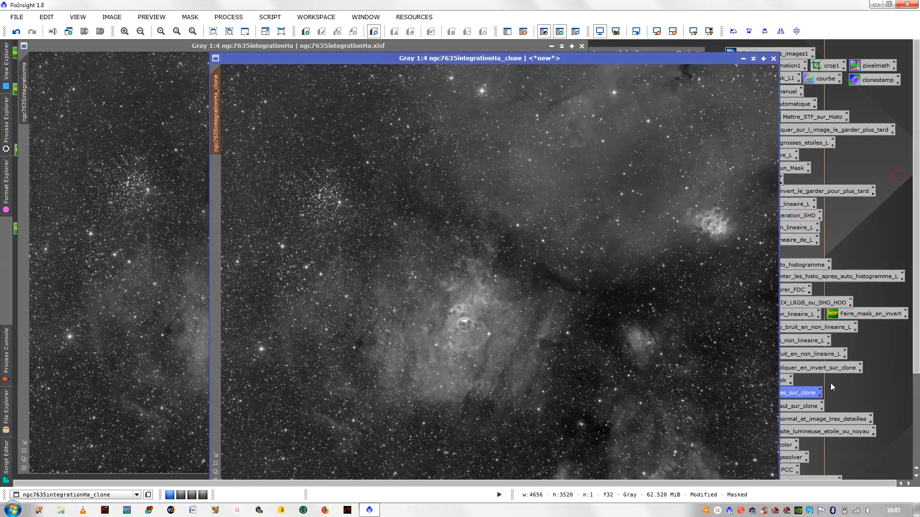
# Apply the Augmentation_detail_Haut_sur_clone HDRMultiscaleTransform preset to the clone with 8 layers and 0.100 overdrive.
pyautogui.doubleClick(813, 406)
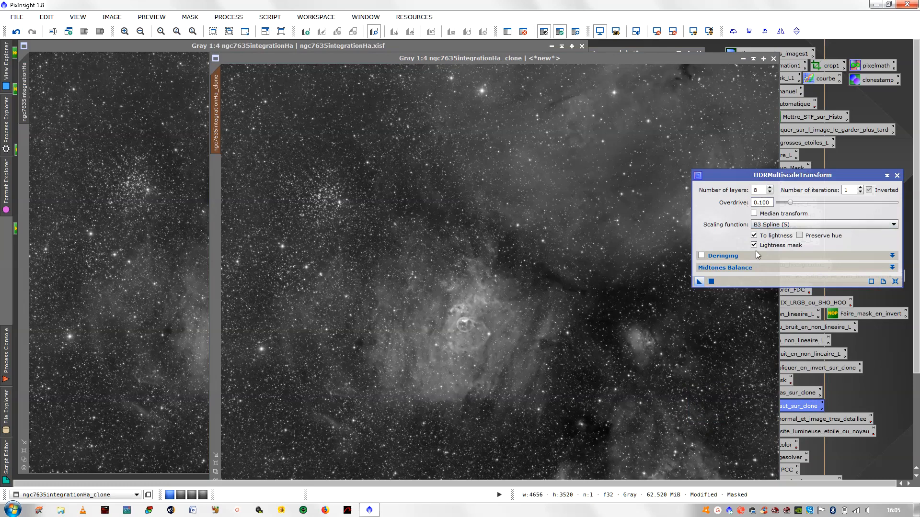
pyautogui.click(712, 281)
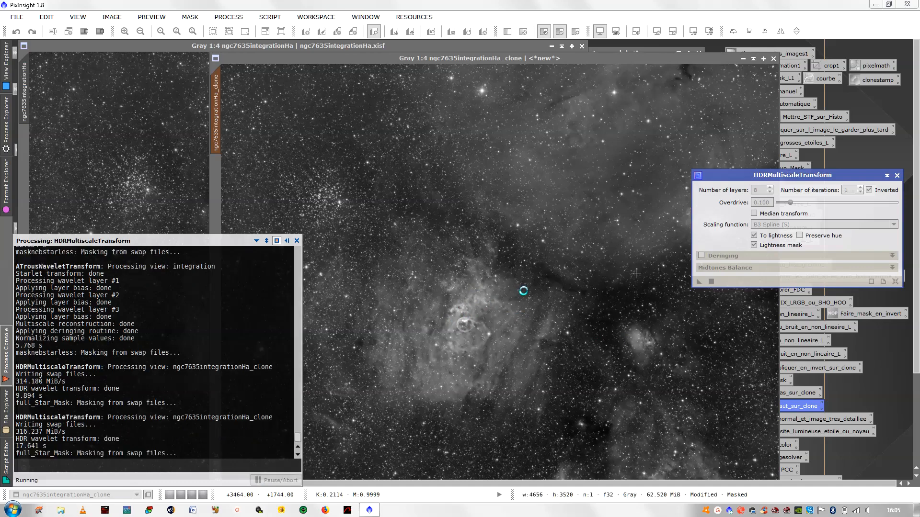
pyautogui.click(894, 176)
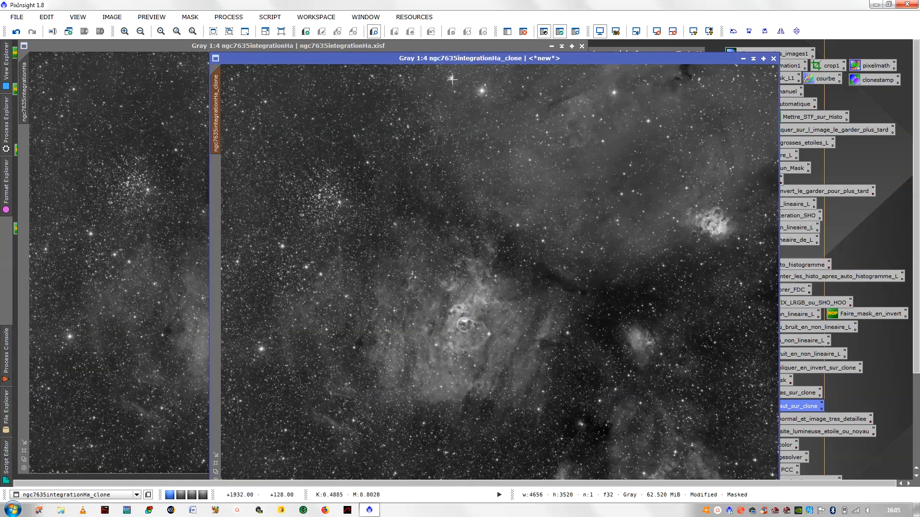
# Arrange the original and the clone side by side at 1:6 zoom and compare their nebula detail.
pyautogui.click(215, 471)
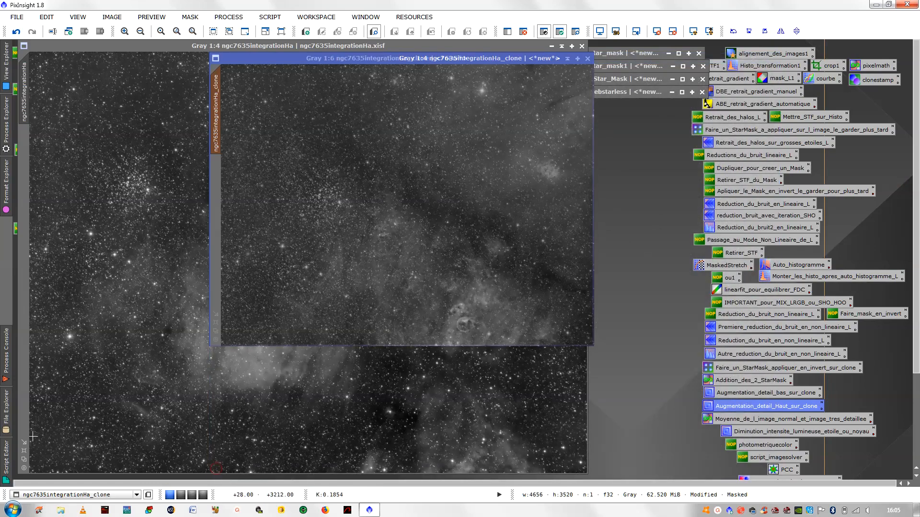
pyautogui.click(23, 459)
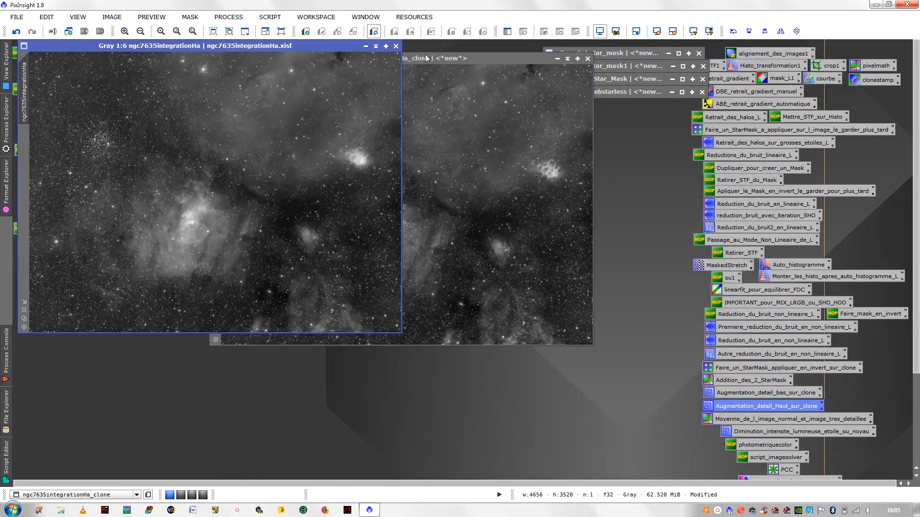
pyautogui.moveTo(426, 55)
pyautogui.mouseDown()
pyautogui.moveTo(482, 53)
pyautogui.moveTo(573, 27)
pyautogui.moveTo(565, 33)
pyautogui.mouseUp()
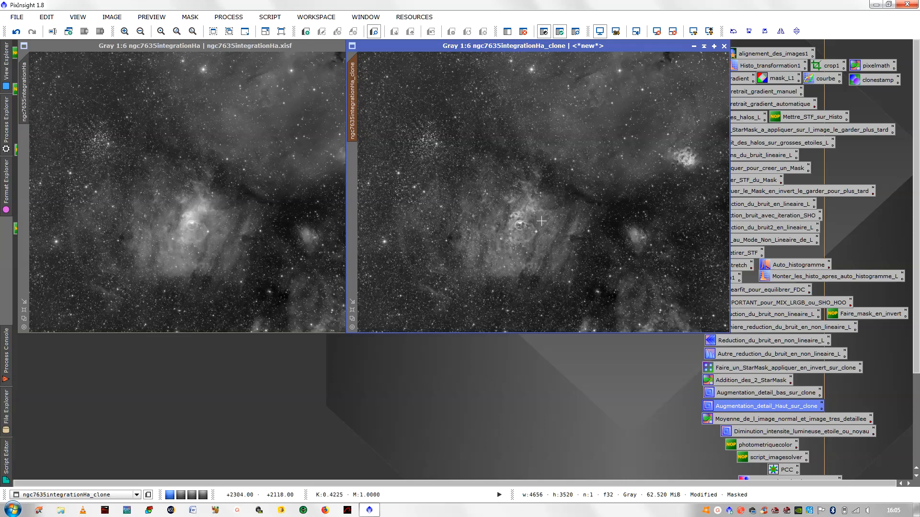
pyautogui.scroll(-5, 546, 226)
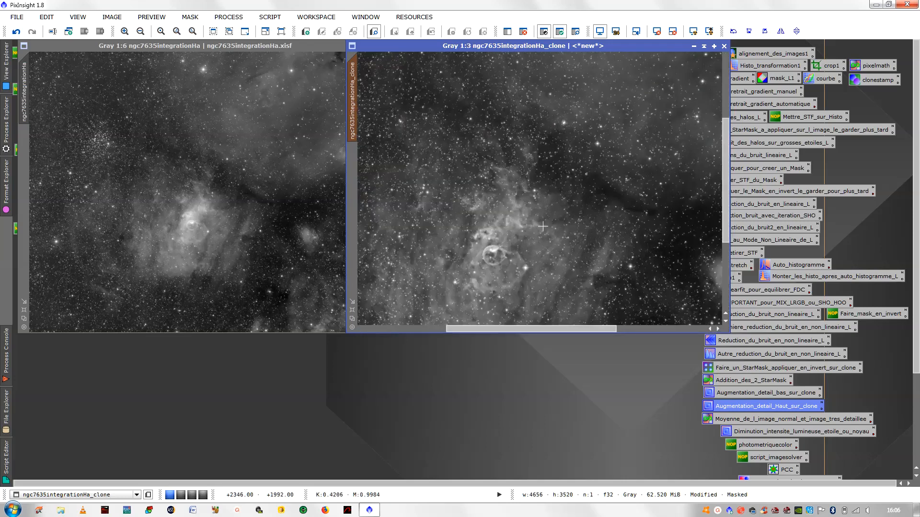
pyautogui.scroll(4, 542, 226)
pyautogui.scroll(1, 543, 226)
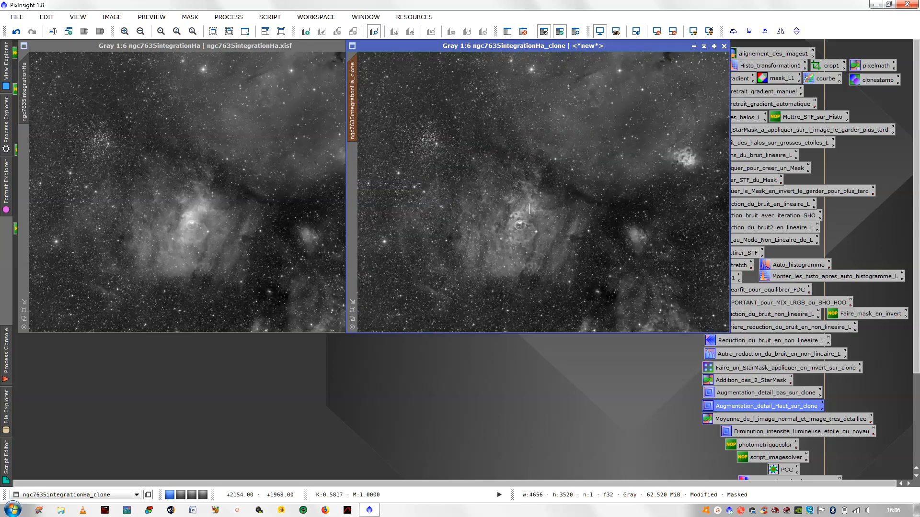
# Remove the star mask from the ngc7635integrationHa clone.
pyautogui.rightClick(573, 261)
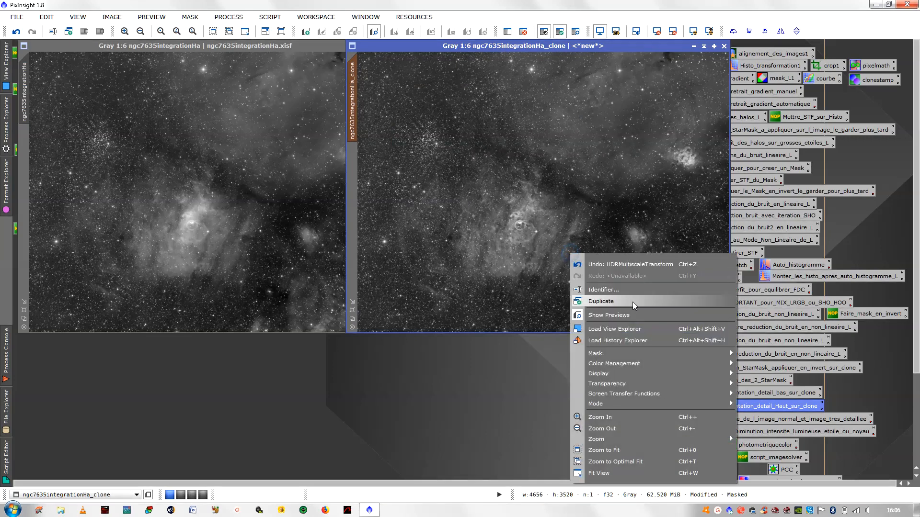
pyautogui.moveTo(713, 356)
pyautogui.click(754, 365)
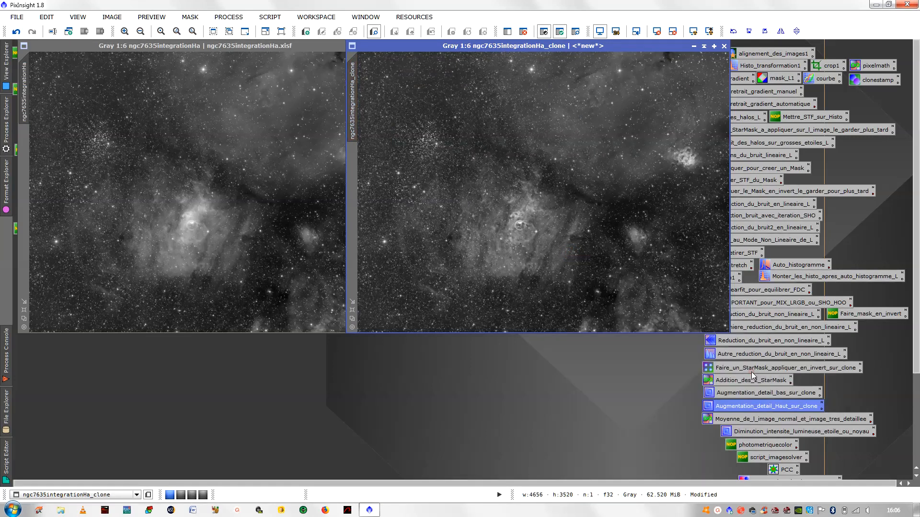
# Define a PixelMath blend of the original and the clone with the expression ngc7635integrationHa*0.6+ngc7635integrationHa_clone*0.4.
pyautogui.doubleClick(873, 65)
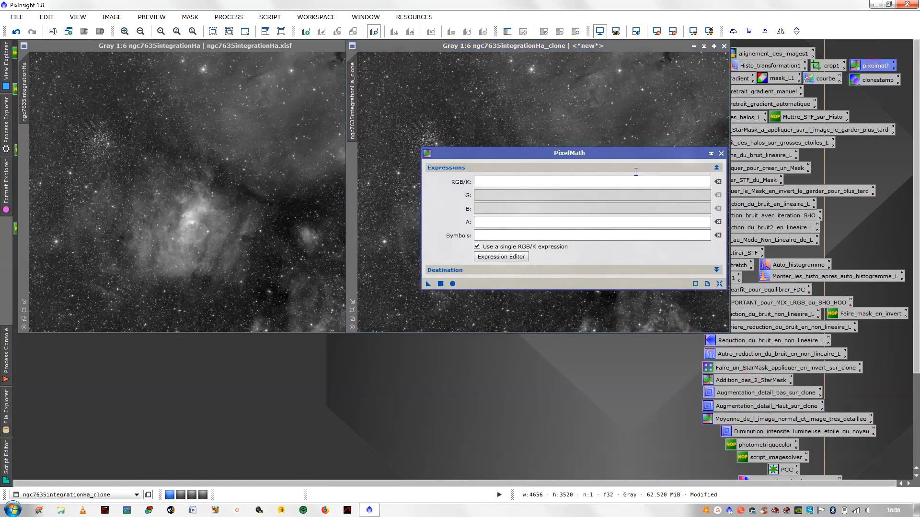
pyautogui.moveTo(618, 156); pyautogui.dragTo(742, 233)
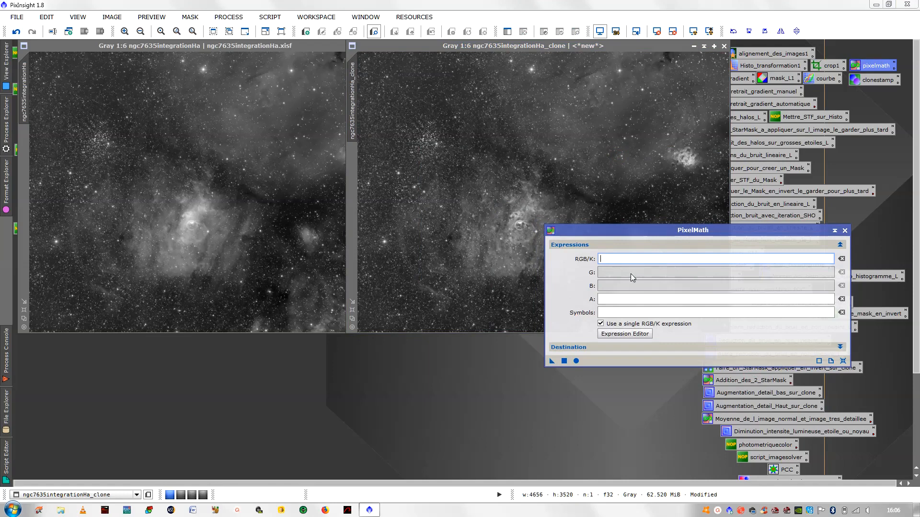
pyautogui.click(616, 334)
pyautogui.doubleClick(602, 146)
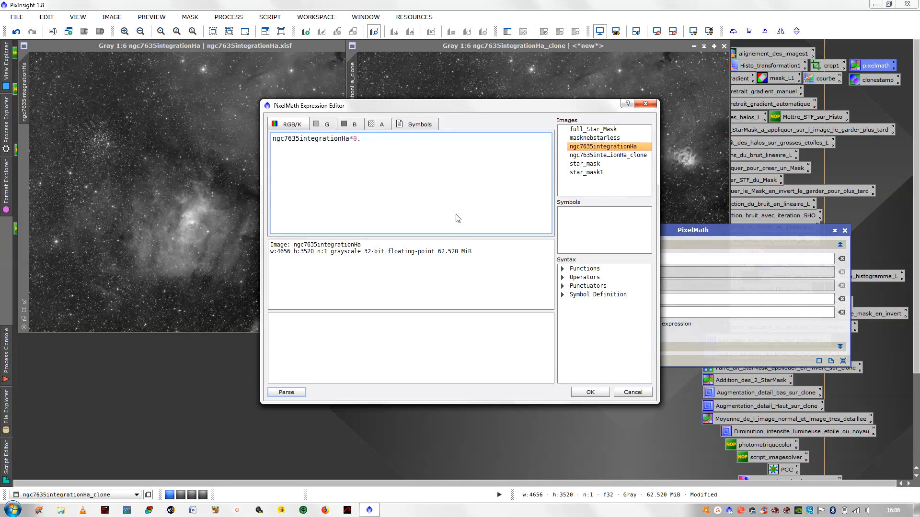
pyautogui.doubleClick(633, 155)
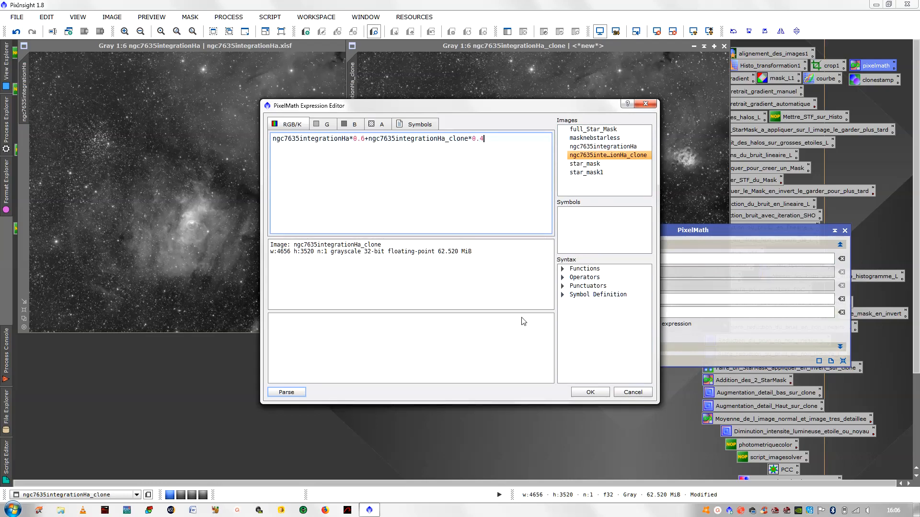
pyautogui.click(591, 393)
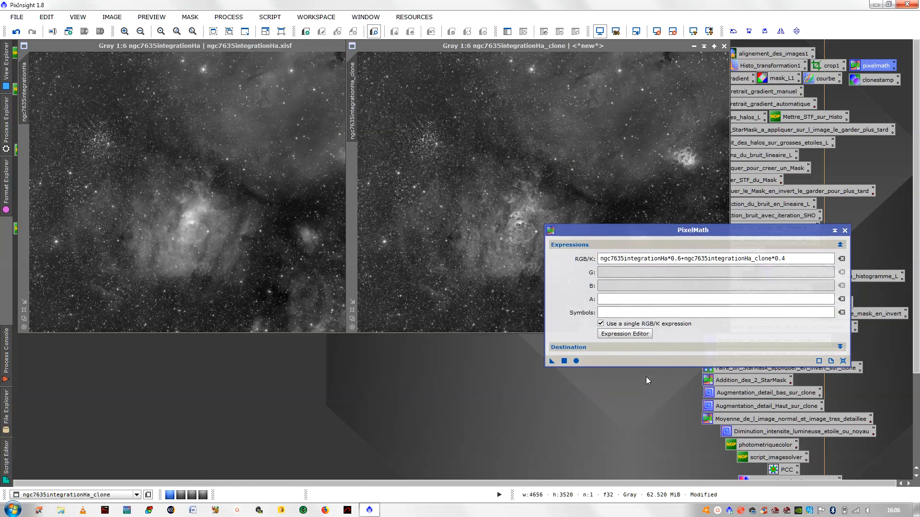
# Generate the 0.6/0.4 blend as a new image, examine its nebula detail at 1:4 zoom, and discard it.
pyautogui.click(564, 361)
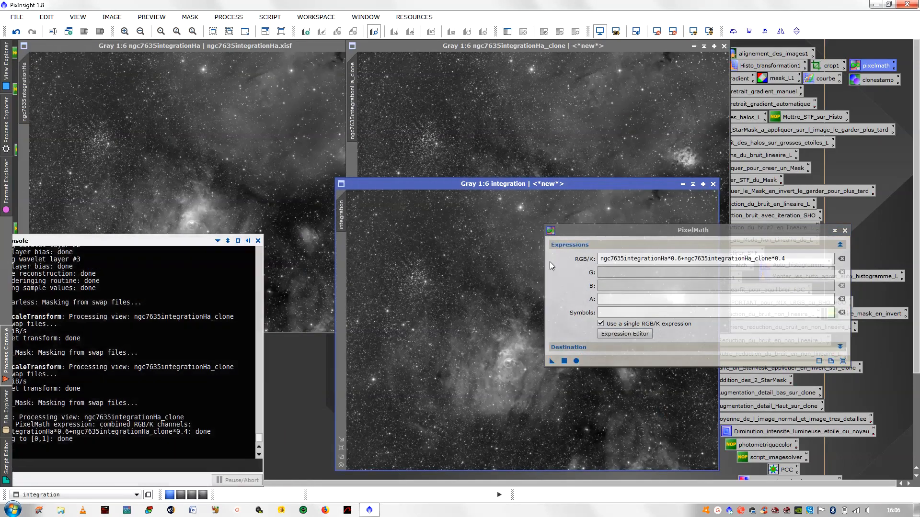
pyautogui.moveTo(559, 186); pyautogui.dragTo(308, 81)
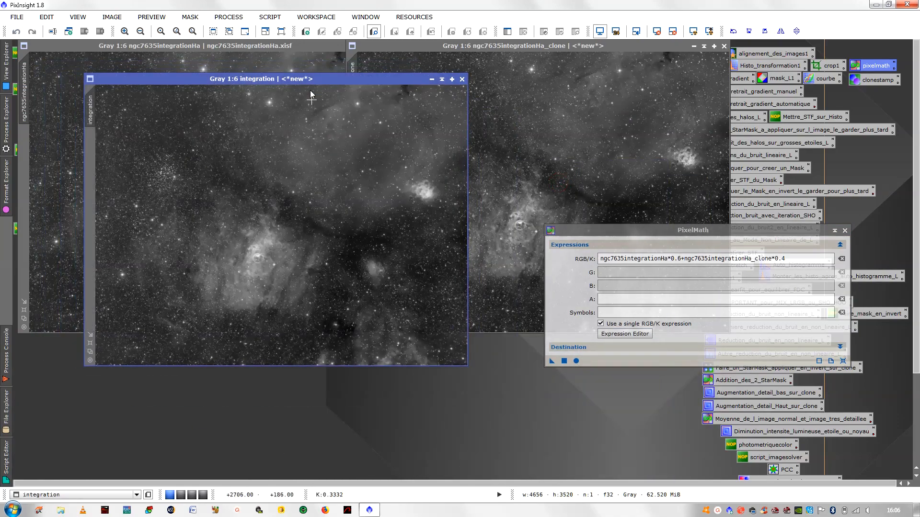
pyautogui.click(91, 343)
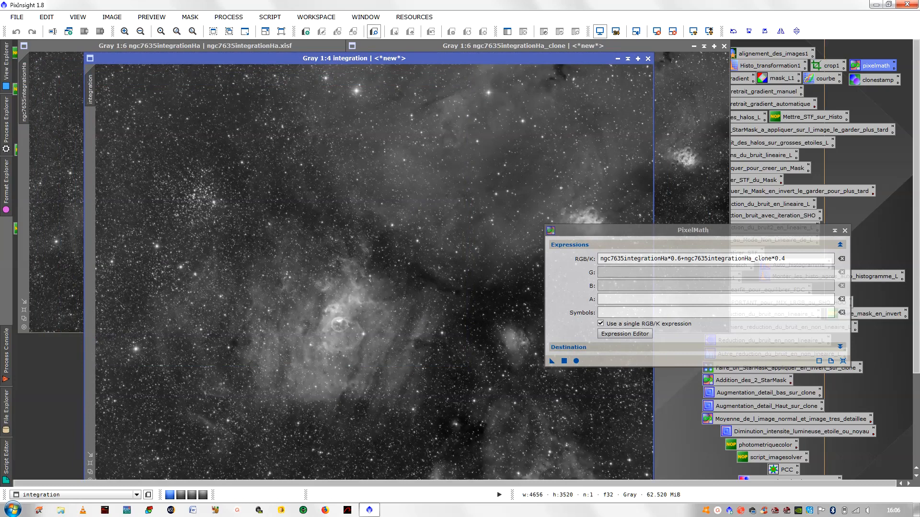
pyautogui.click(657, 242)
pyautogui.moveTo(656, 242); pyautogui.dragTo(802, 261)
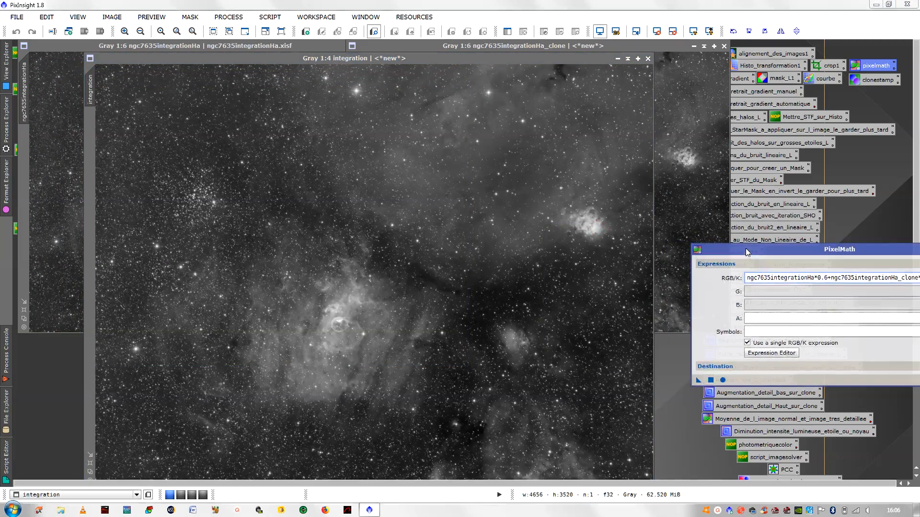
pyautogui.click(647, 59)
# Change the blend expression to ngc7635integrationHa*0.7+ngc7635integrationHa_clone*0.3, generate the new image, and close PixelMath.
pyautogui.moveTo(749, 252); pyautogui.dragTo(479, 173)
pyautogui.click(526, 191)
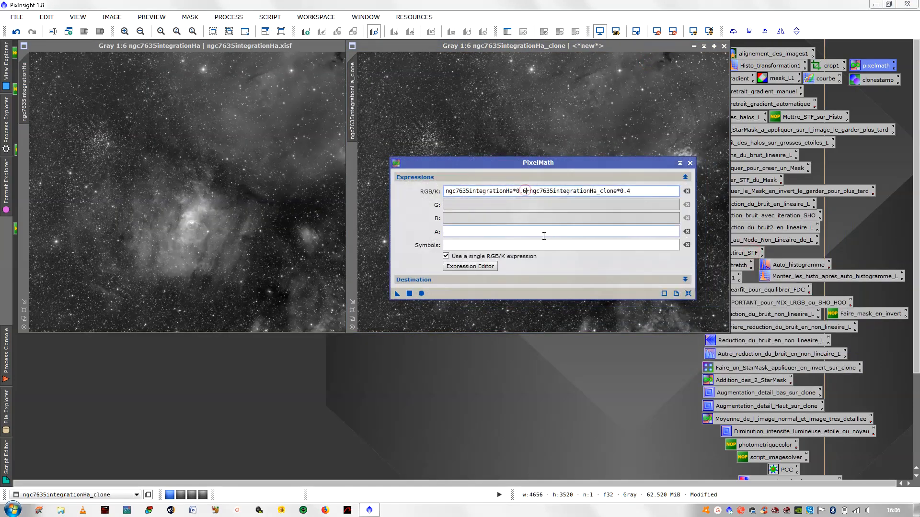
pyautogui.press('BackSpace')
pyautogui.write('7')
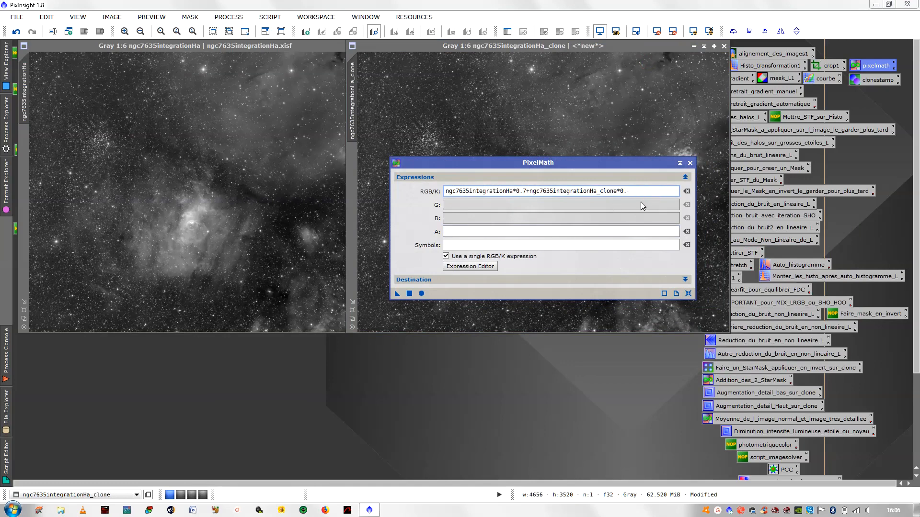
pyautogui.click(409, 294)
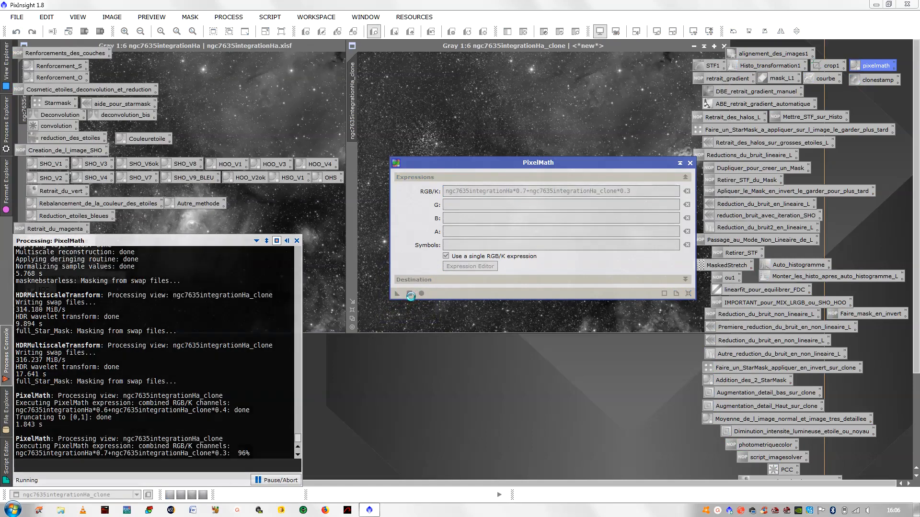
pyautogui.click(689, 163)
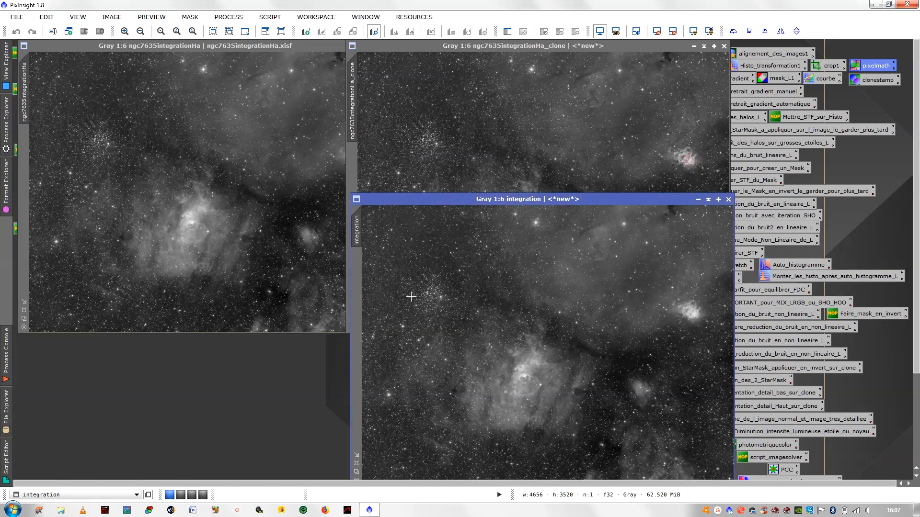
# Compare the nebula detail of the blended integration image with the original side by side at 1:3 zoom.
pyautogui.moveTo(523, 199); pyautogui.dragTo(352, 283)
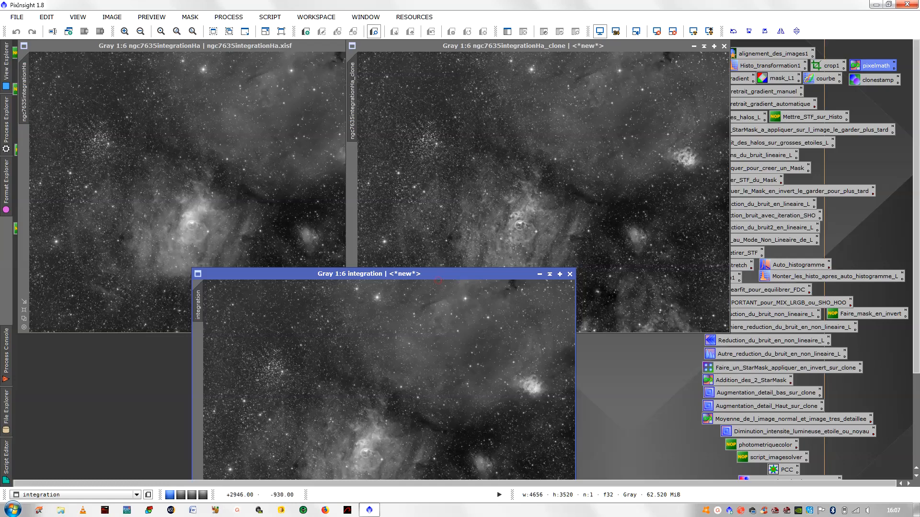
pyautogui.moveTo(427, 272); pyautogui.dragTo(438, 90)
pyautogui.scroll(3, 434, 190)
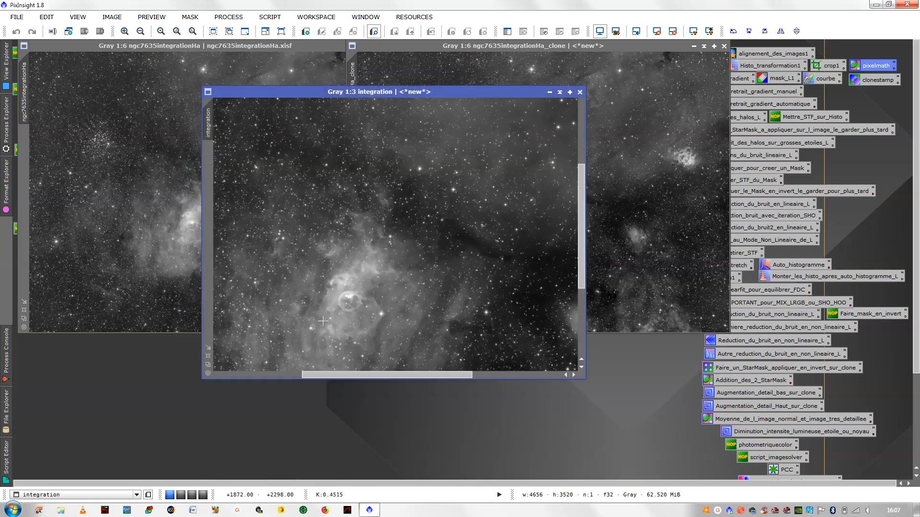
pyautogui.moveTo(423, 92); pyautogui.dragTo(554, 50)
pyautogui.click(180, 248)
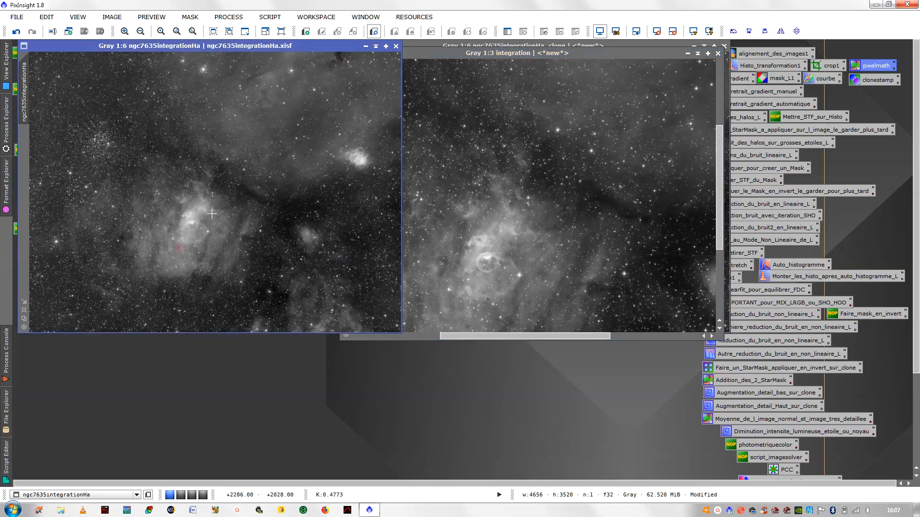
pyautogui.scroll(3, 212, 214)
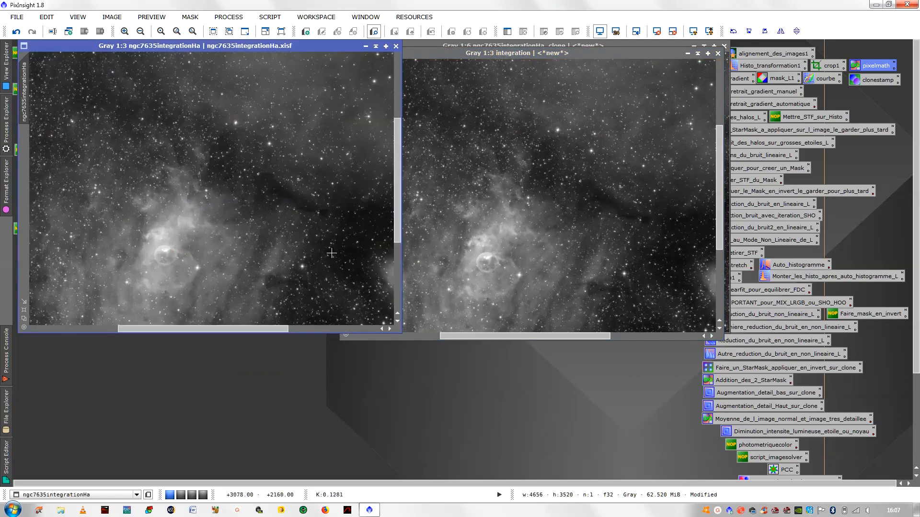
pyautogui.scroll(-3, 298, 239)
pyautogui.click(536, 230)
pyautogui.scroll(-3, 537, 230)
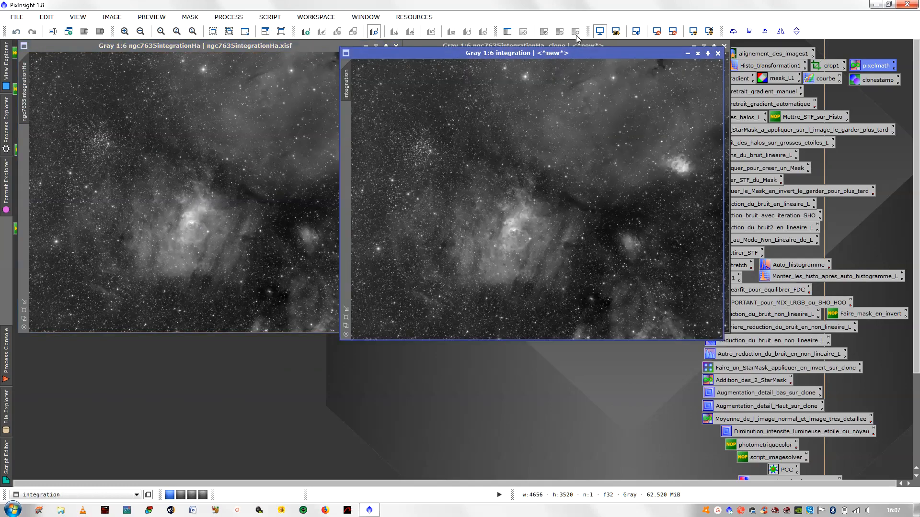
# Collapse the original image's window and close the ngc7635integrationHa clone, keeping the blended integration image open.
pyautogui.moveTo(565, 54); pyautogui.dragTo(404, 153)
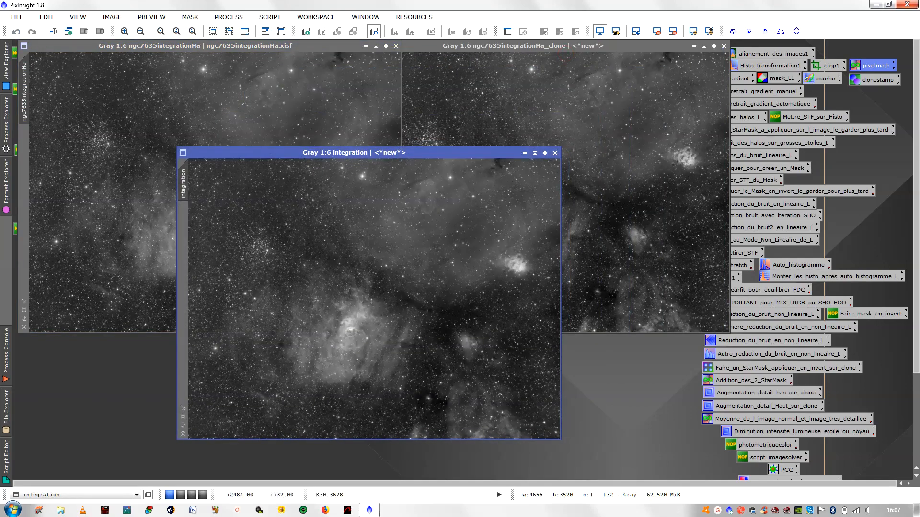
pyautogui.click(376, 47)
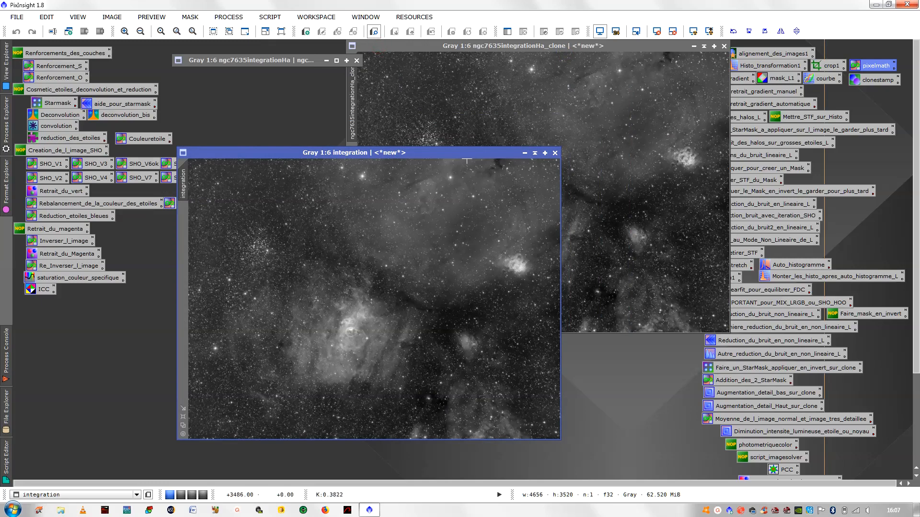
pyautogui.moveTo(479, 153); pyautogui.dragTo(408, 168)
pyautogui.click(695, 62)
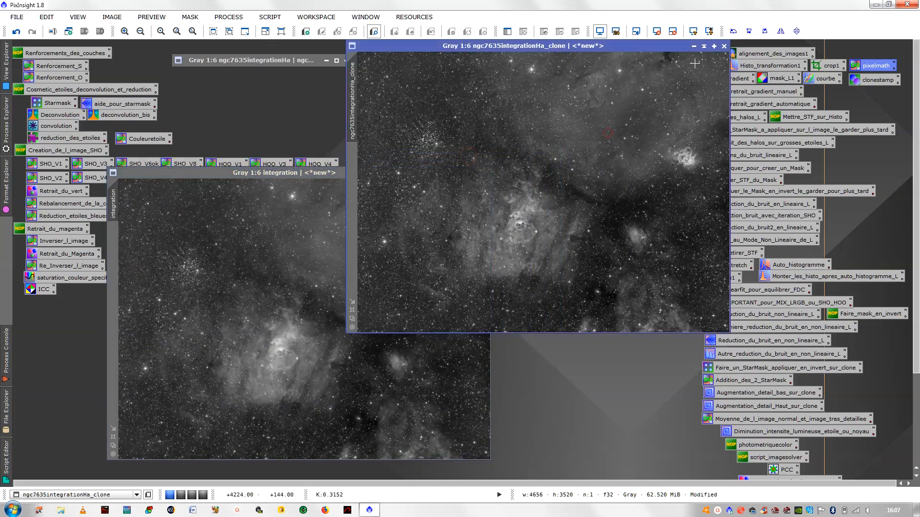
pyautogui.click(723, 46)
pyautogui.click(451, 279)
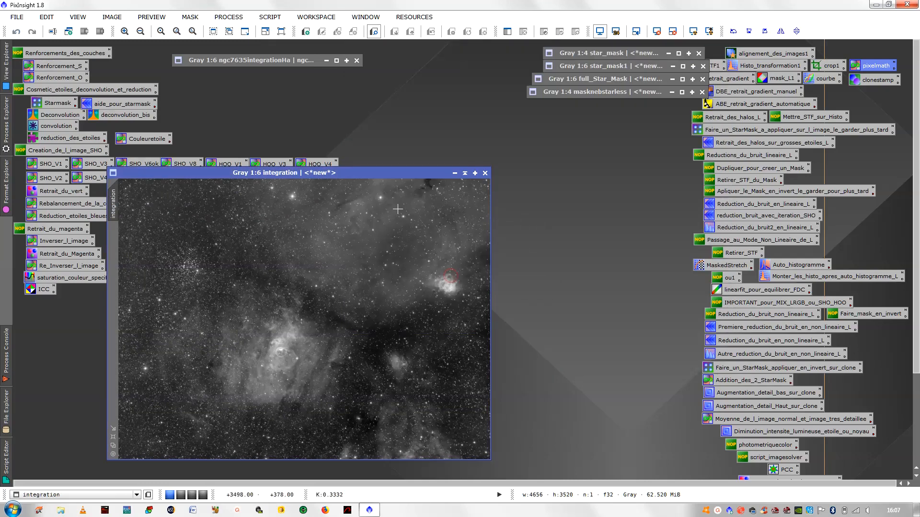
pyautogui.moveTo(295, 62); pyautogui.dragTo(284, 55)
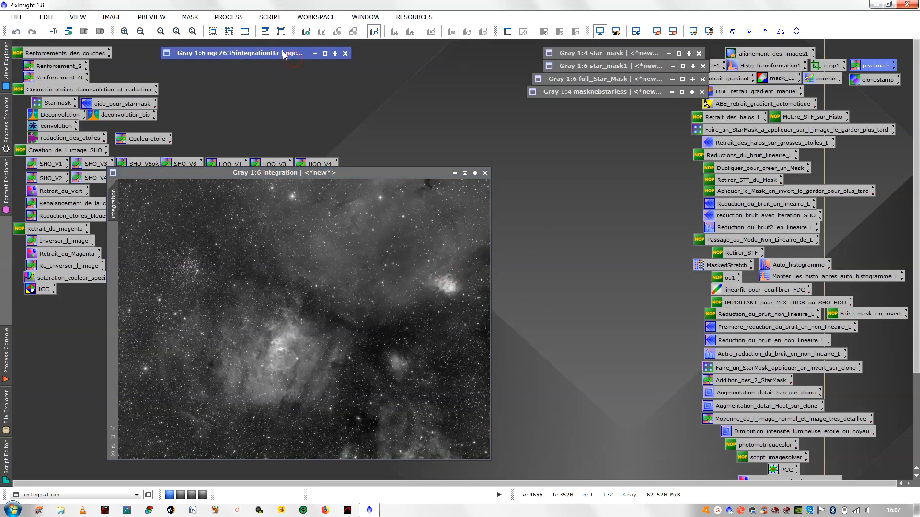
# Apply masknebstarless as a mask to the integration image, collapse the mask's window, and hide the red mask overlay.
pyautogui.moveTo(328, 172); pyautogui.dragTo(382, 90)
pyautogui.click(682, 92)
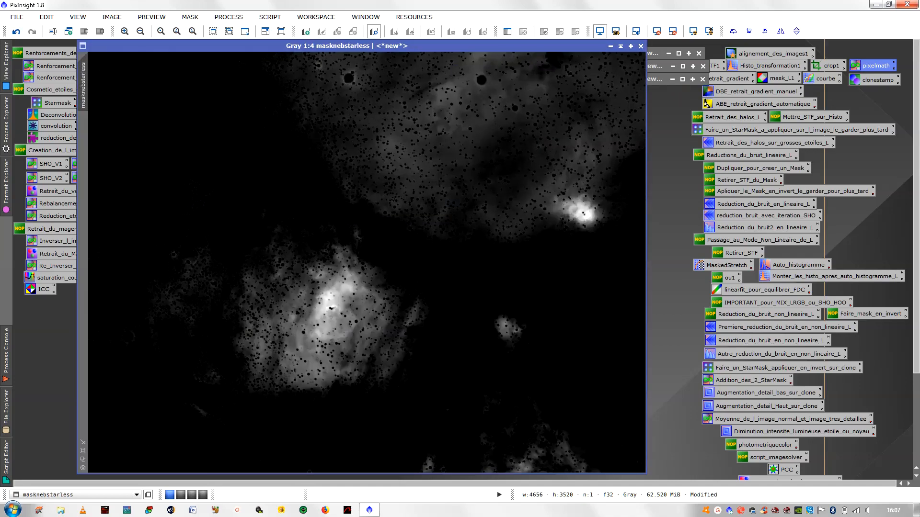
pyautogui.moveTo(518, 48); pyautogui.dragTo(661, 70)
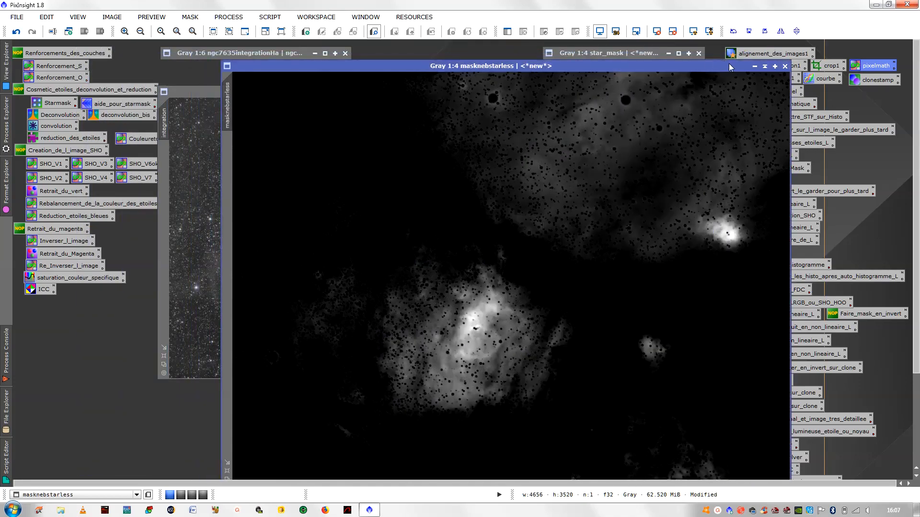
pyautogui.click(764, 67)
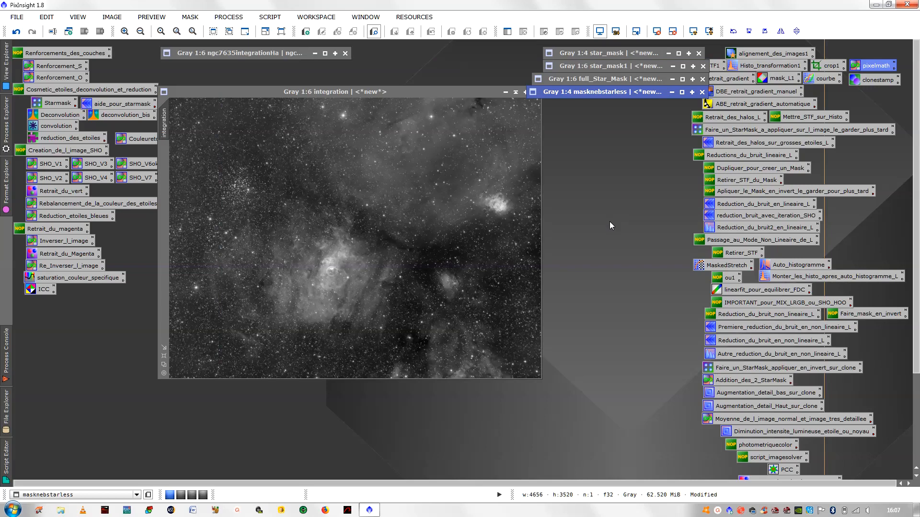
pyautogui.click(682, 92)
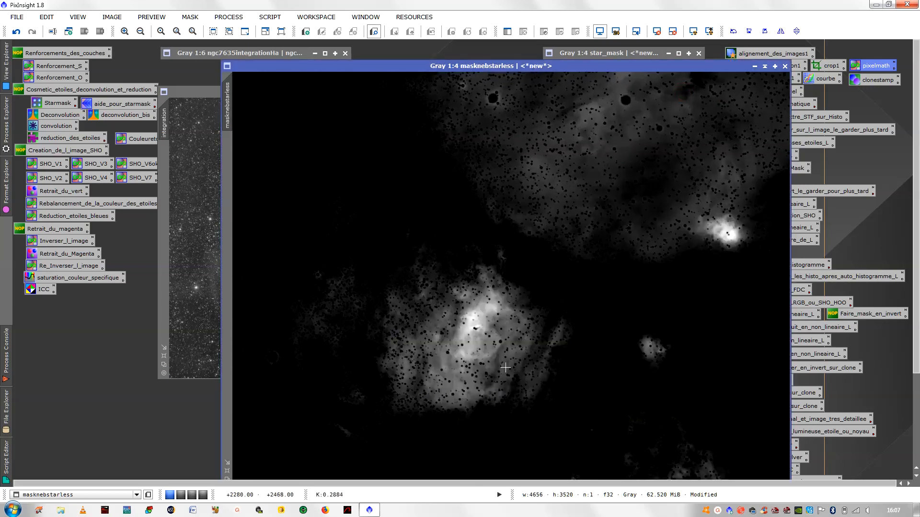
pyautogui.moveTo(568, 65); pyautogui.dragTo(623, 86)
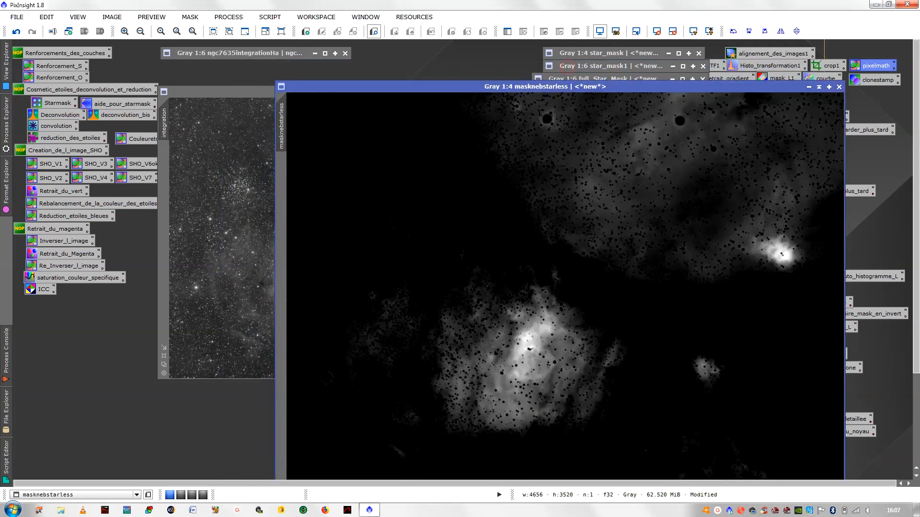
pyautogui.moveTo(282, 144); pyautogui.dragTo(166, 191)
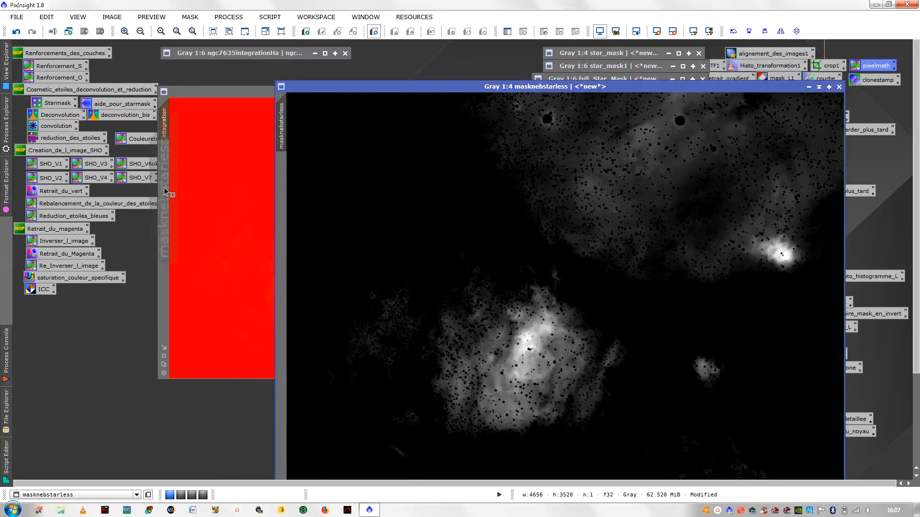
pyautogui.click(819, 86)
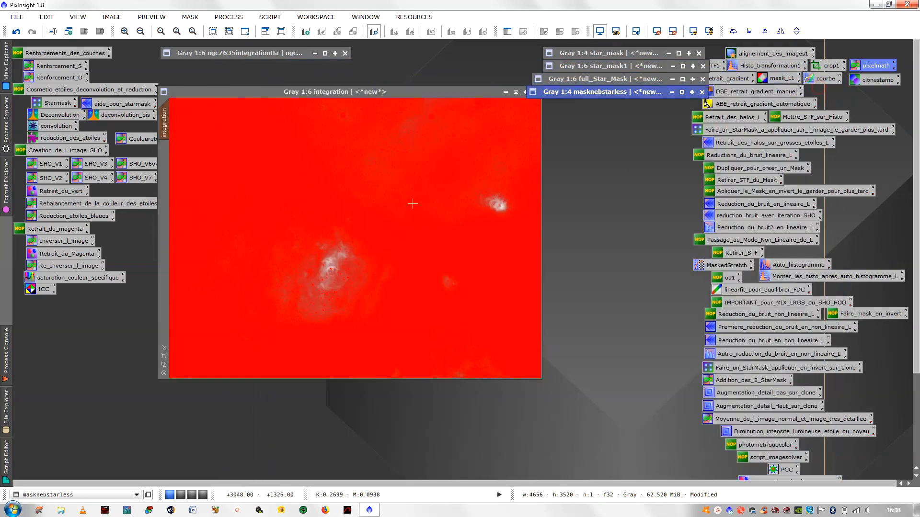
pyautogui.hotkey('ctrl', 'k')
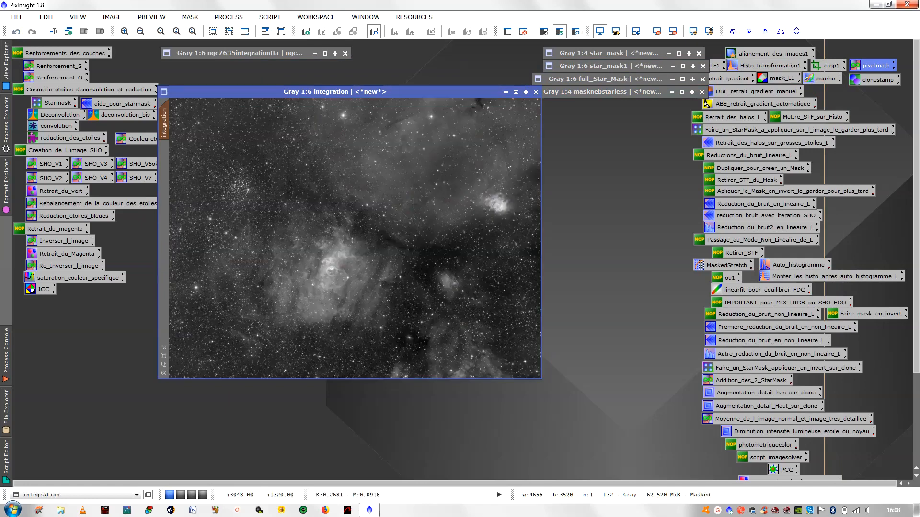
# Position the masked integration image beside the deconvolution, sharpness and contrast process icons lower in the workspace.
pyautogui.moveTo(916, 235); pyautogui.dragTo(919, 349)
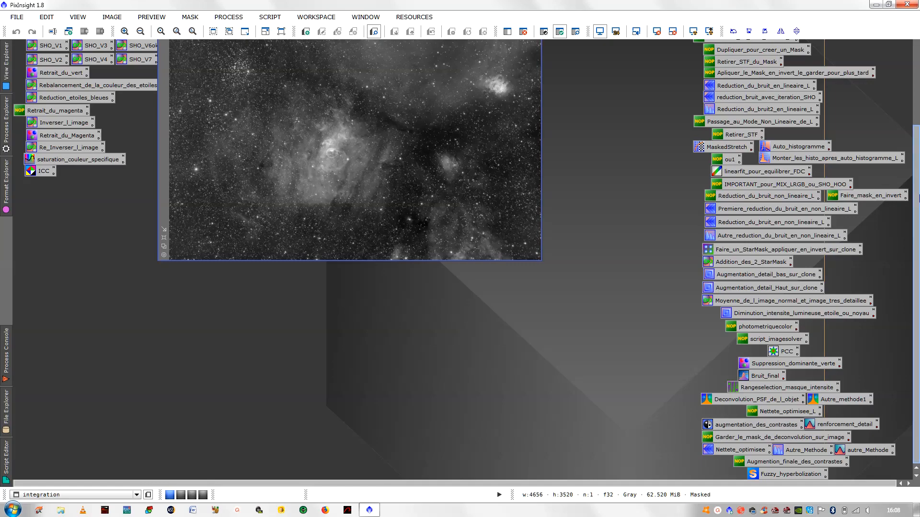
pyautogui.moveTo(915, 193); pyautogui.dragTo(919, 136)
pyautogui.moveTo(431, 54); pyautogui.dragTo(455, 277)
pyautogui.moveTo(915, 214); pyautogui.dragTo(916, 280)
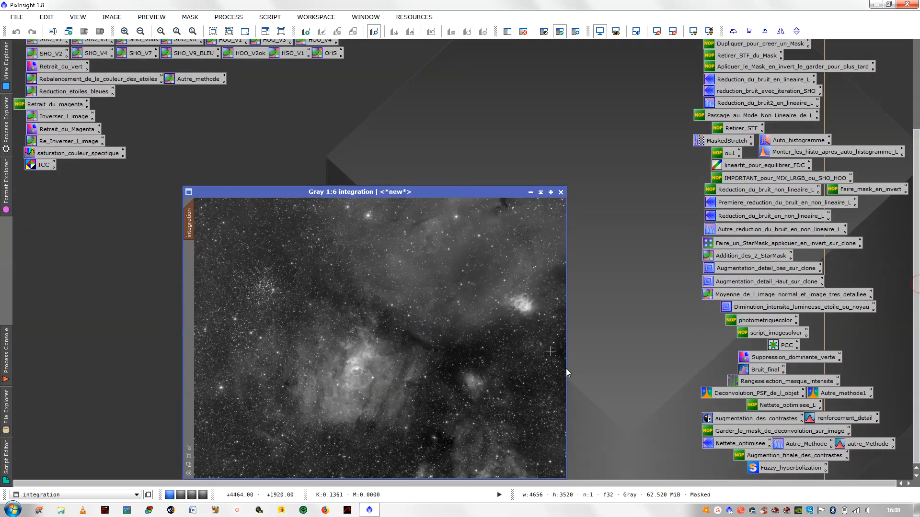
pyautogui.moveTo(453, 190); pyautogui.dragTo(446, 141)
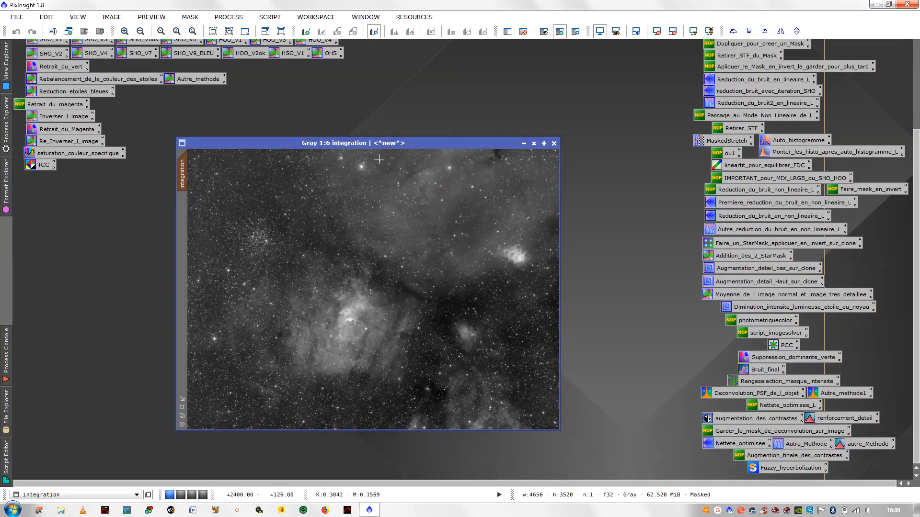
pyautogui.moveTo(393, 145); pyautogui.dragTo(366, 131)
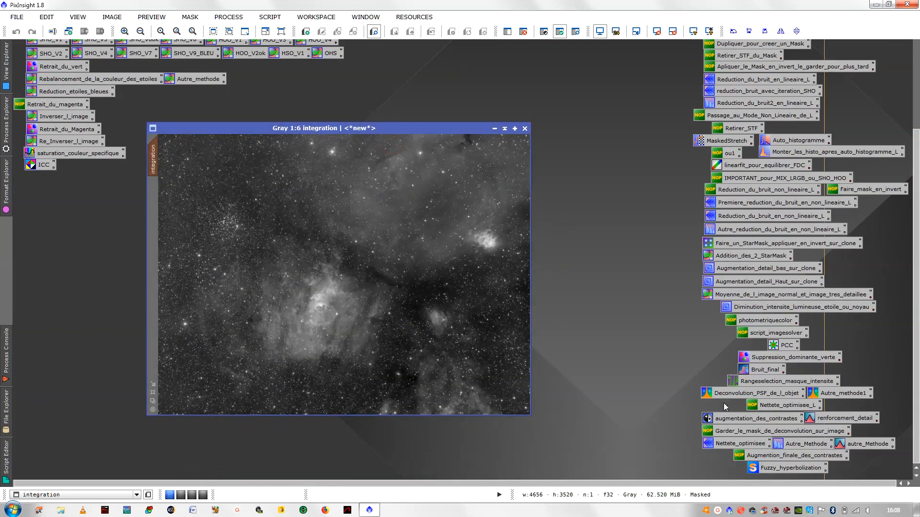
# Open the augmentation_des_contrastes process and enlarge the masked integration image's window beside it.
pyautogui.doubleClick(746, 419)
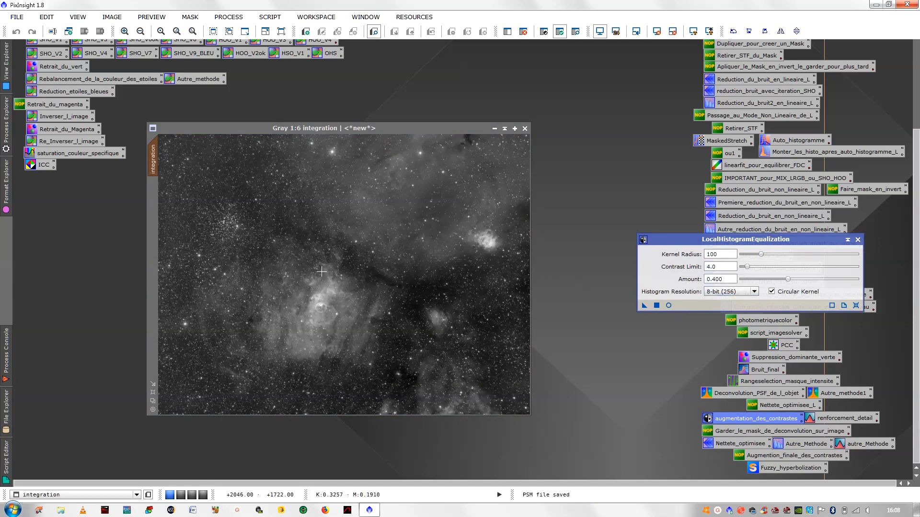
pyautogui.scroll(4, 357, 339)
pyautogui.scroll(-4, 357, 340)
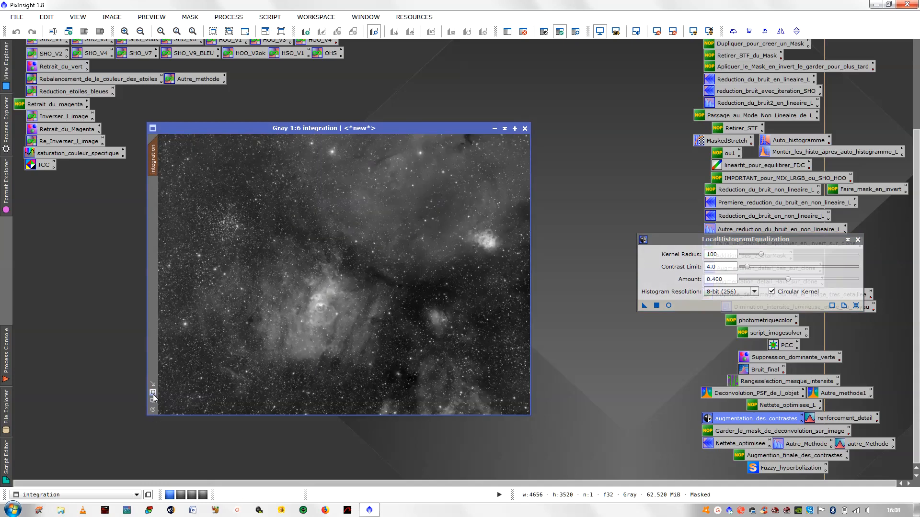
pyautogui.click(153, 392)
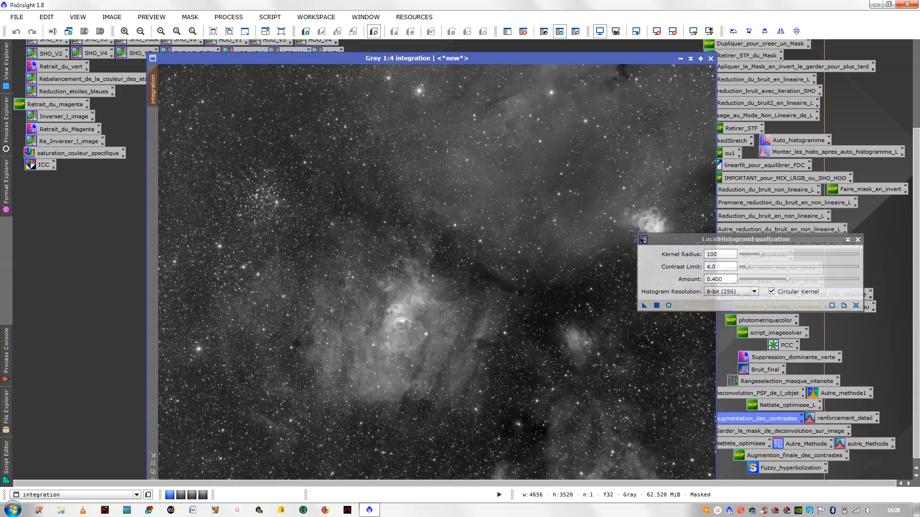
pyautogui.moveTo(441, 57); pyautogui.dragTo(416, 48)
# Check the LocalHistogramEqualization effect on the integration image in a real-time preview, and close the preview.
pyautogui.click(669, 305)
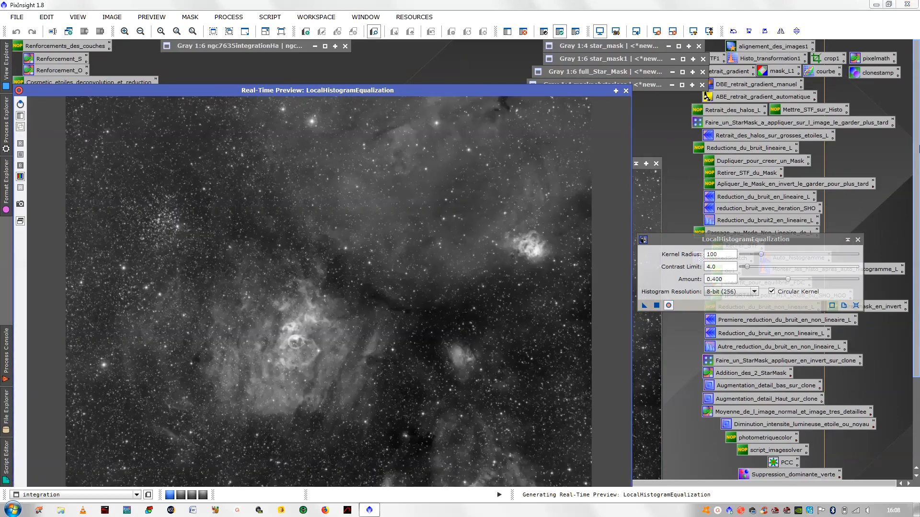
pyautogui.moveTo(918, 160); pyautogui.dragTo(917, 182)
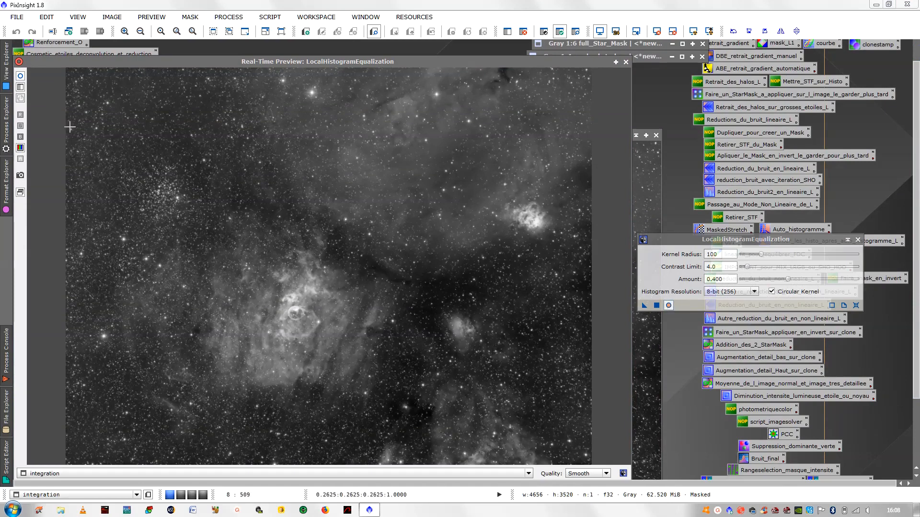
pyautogui.click(20, 77)
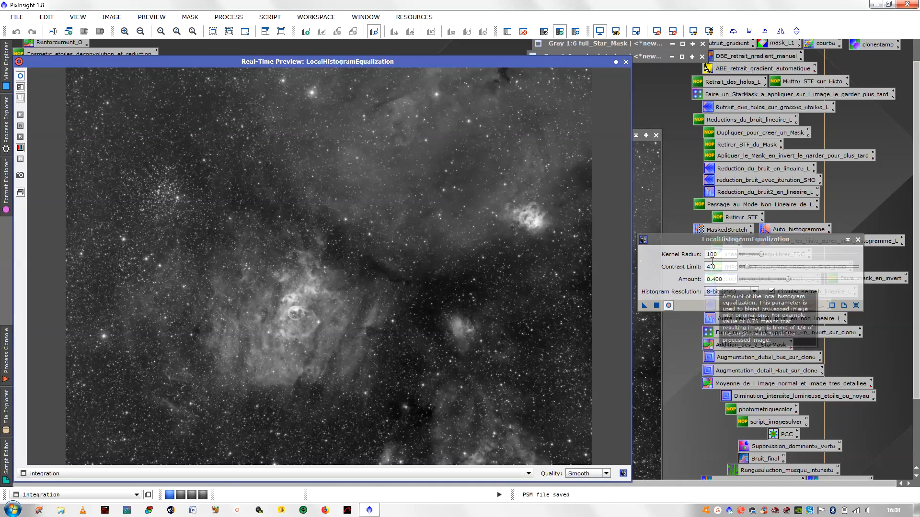
pyautogui.click(626, 62)
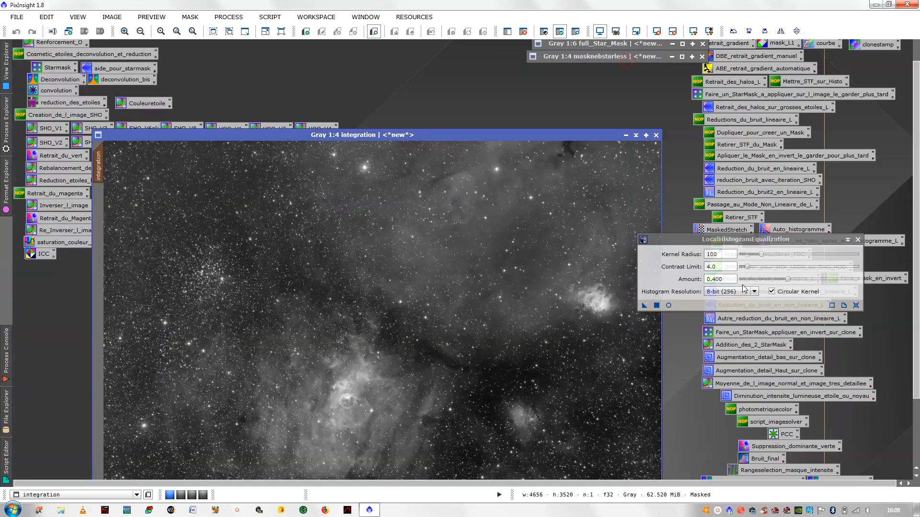
# Set the LocalHistogramEqualization amount to 0.300 and apply the process to the integration image.
pyautogui.click(716, 279)
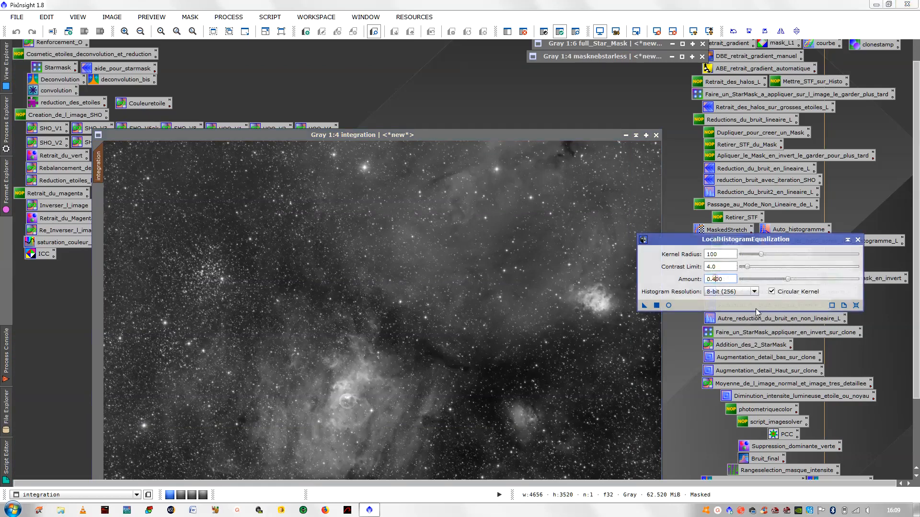
pyautogui.press('BackSpace')
pyautogui.moveTo(544, 138); pyautogui.dragTo(535, 65)
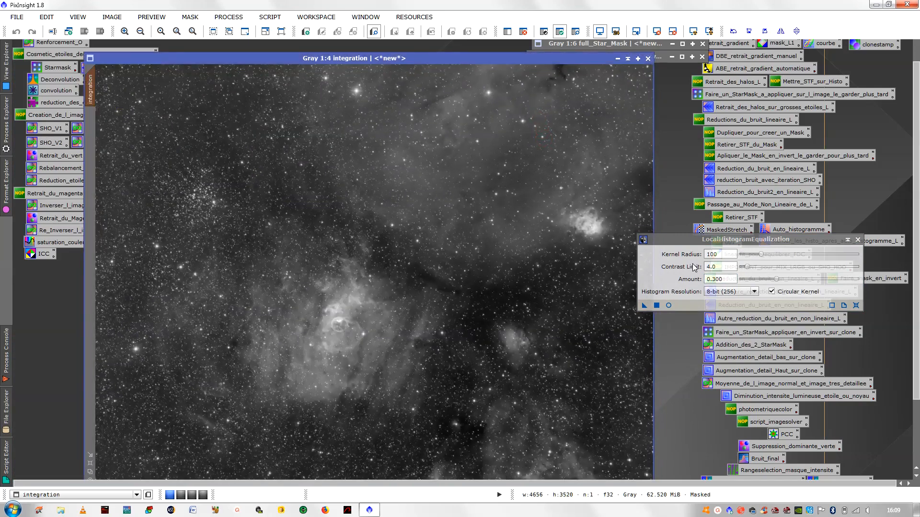
pyautogui.click(656, 305)
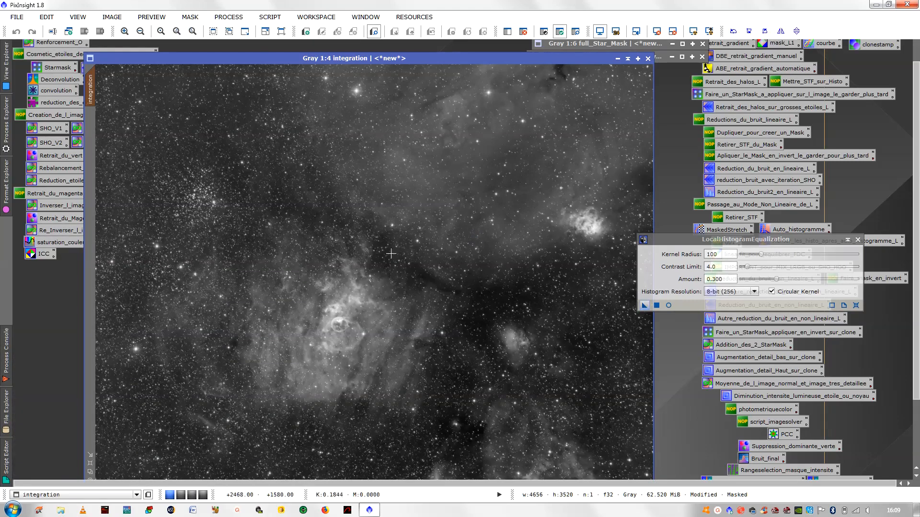
# Close LocalHistogramEqualization, and undo and redo the contrast enhancement to compare the nebula before and after.
pyautogui.scroll(-5, 835, 259)
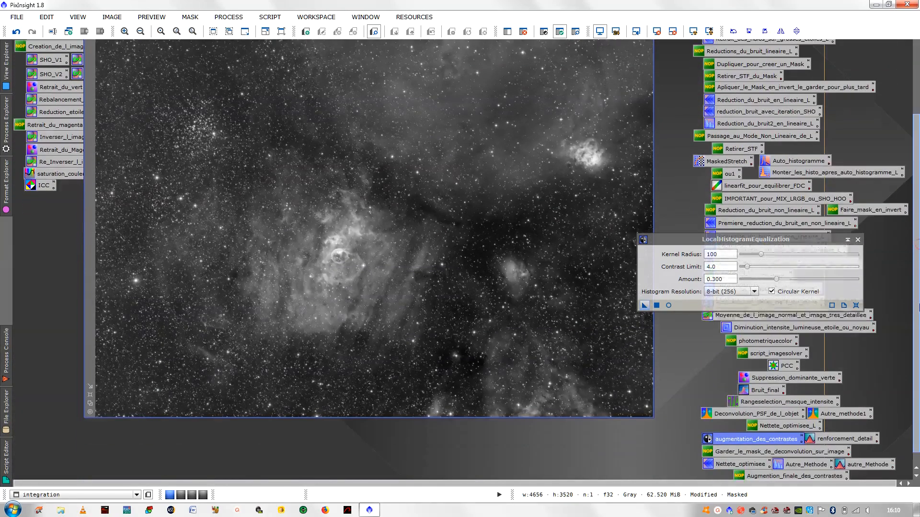
pyautogui.click(857, 239)
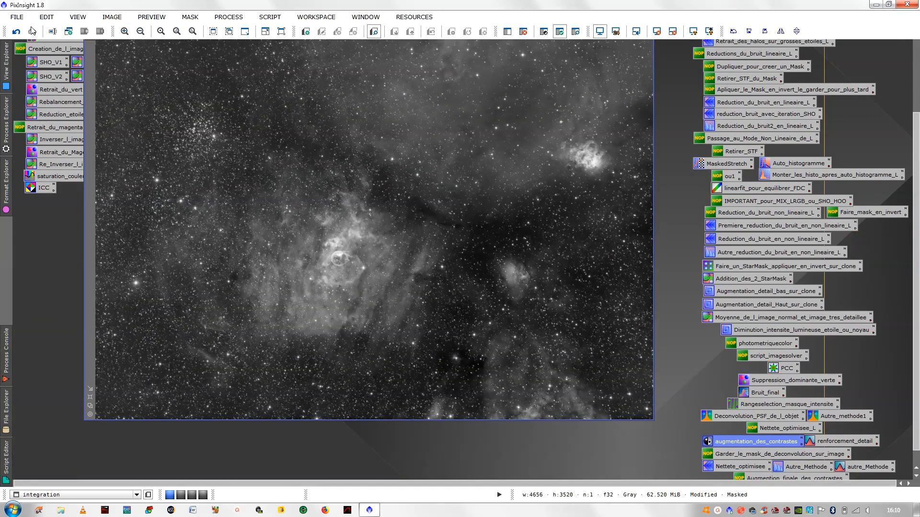
pyautogui.click(16, 31)
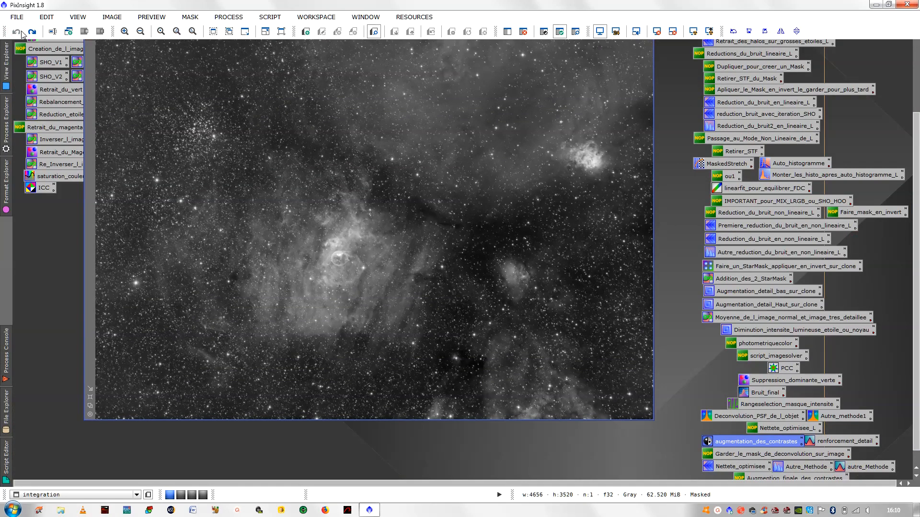
pyautogui.click(32, 31)
# Open the Nettete_optimisee wavelet sharpening process beside the integration image.
pyautogui.click(732, 467)
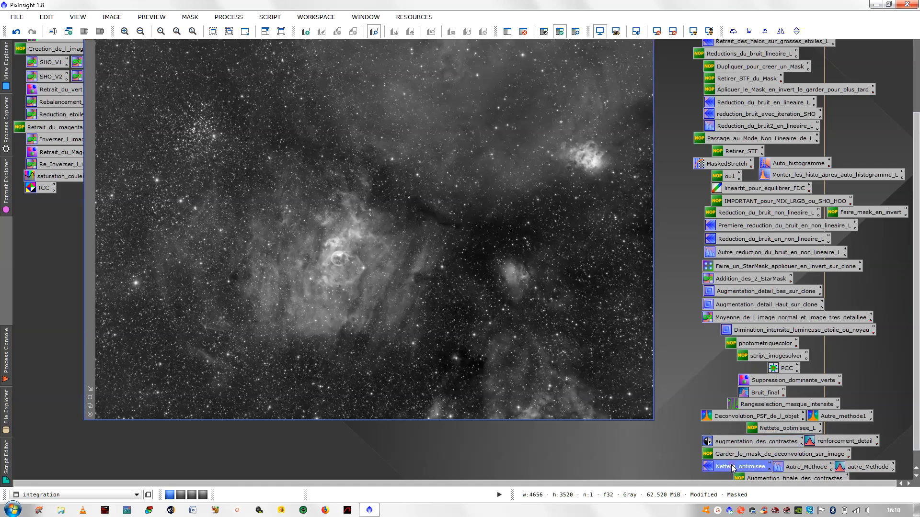
pyautogui.doubleClick(743, 468)
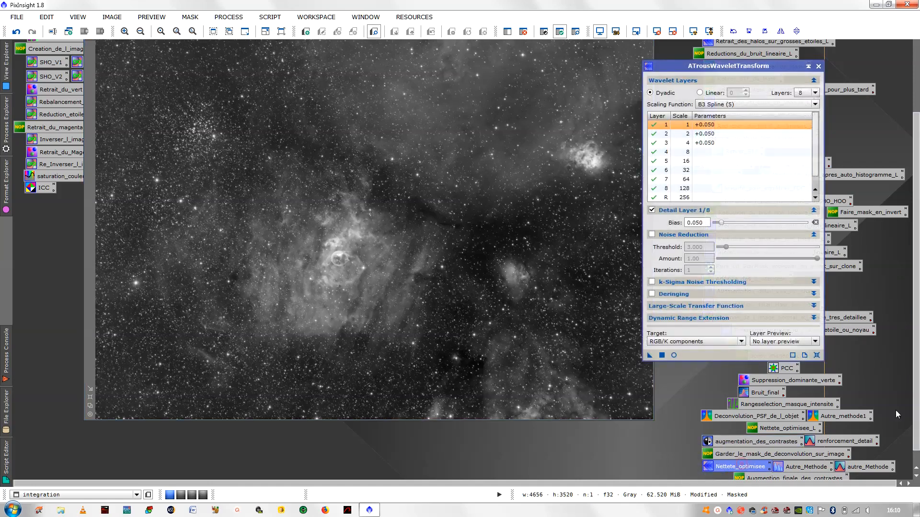
pyautogui.scroll(2, 915, 342)
pyautogui.moveTo(918, 317); pyautogui.dragTo(918, 304)
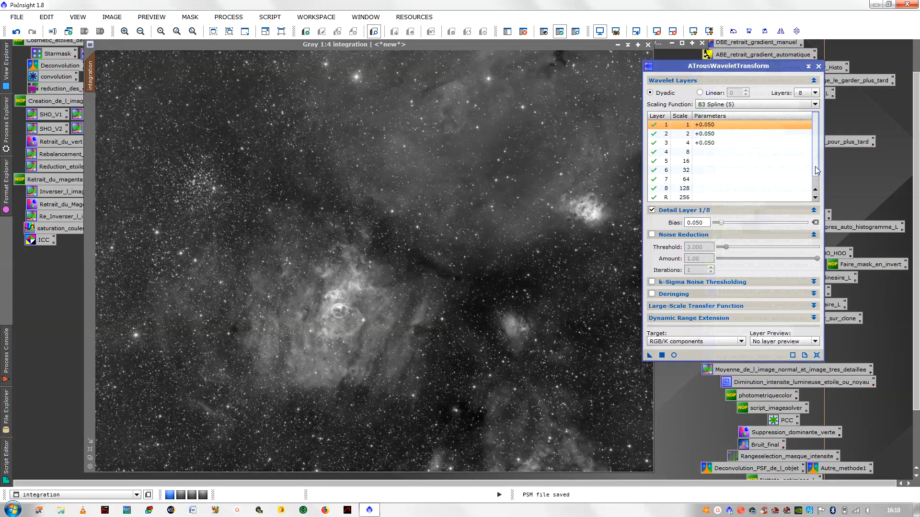
# Keep wavelet detail layer 1 enabled with a bias of 0.050 and turn on Deringing.
pyautogui.click(652, 210)
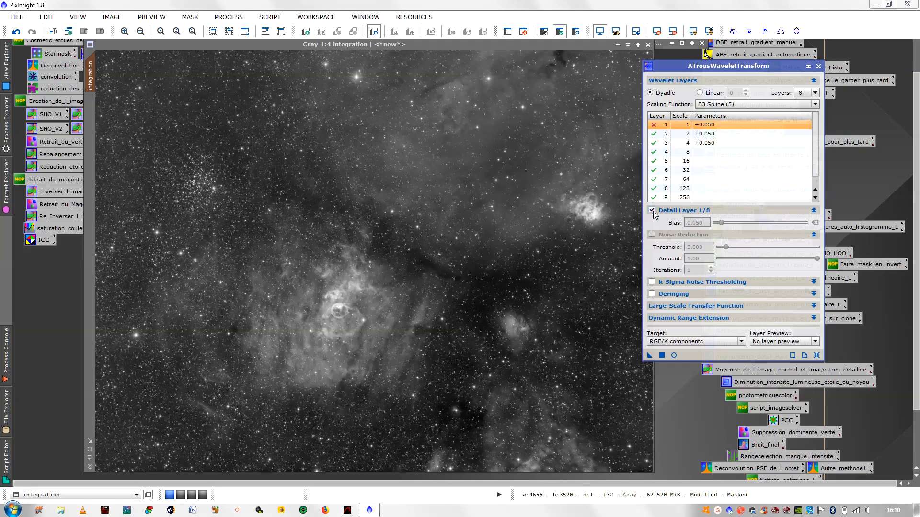
pyautogui.click(652, 210)
pyautogui.moveTo(721, 222); pyautogui.dragTo(684, 223)
pyautogui.write('0.')
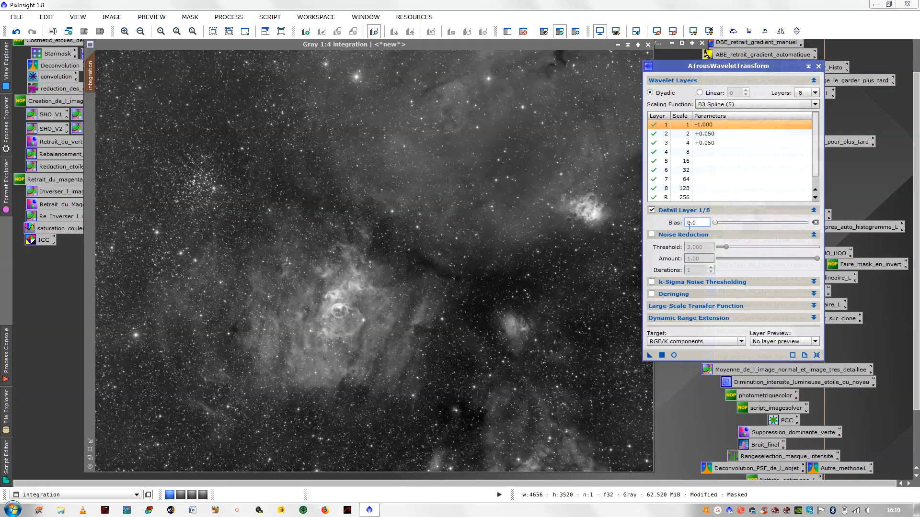
pyautogui.click(651, 294)
pyautogui.press('Return')
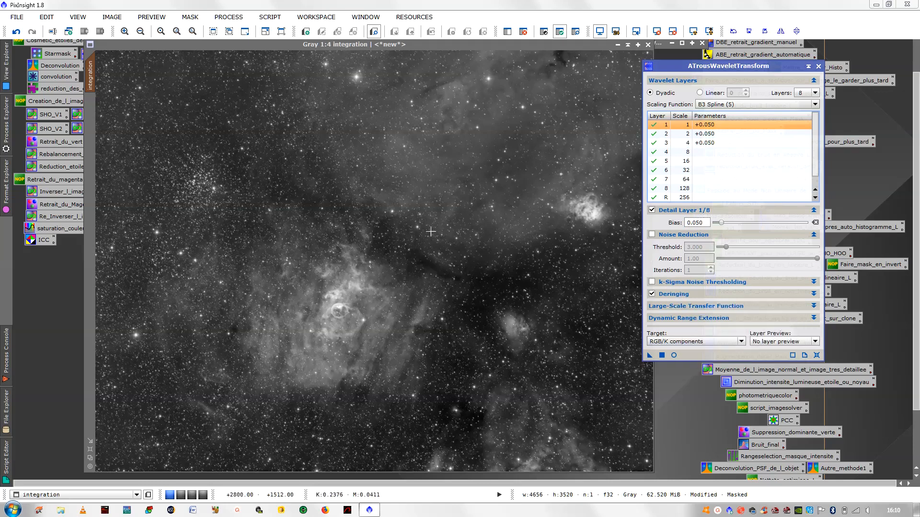
pyautogui.click(704, 294)
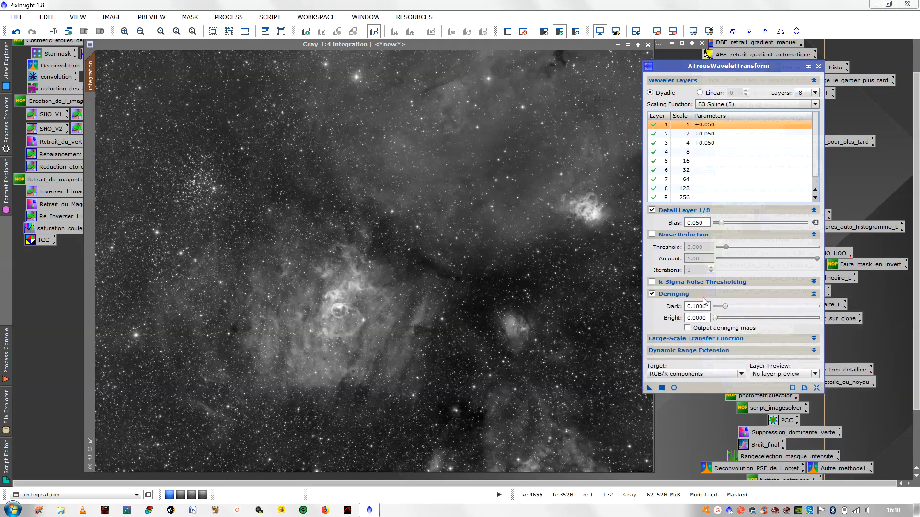
pyautogui.click(703, 296)
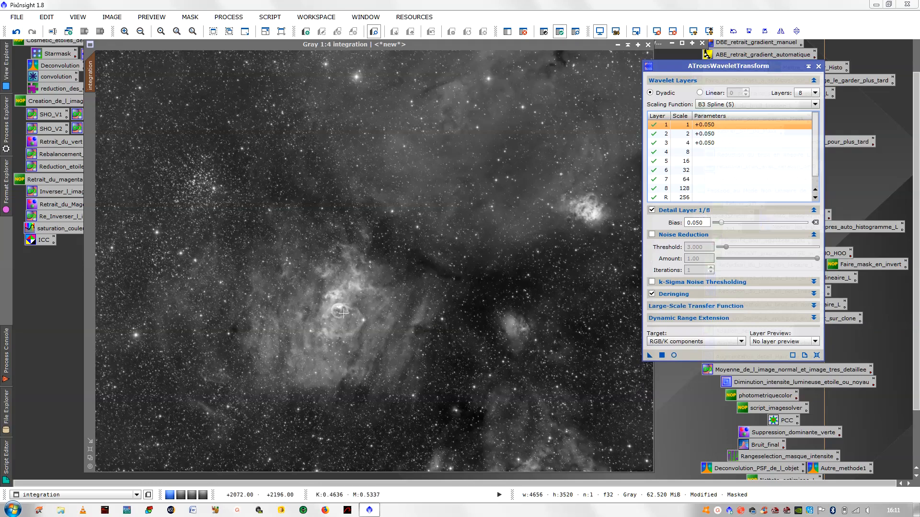
# Create a preview region around the bubble nebula and check the wavelet sharpening on it in real time.
pyautogui.moveTo(278, 250); pyautogui.dragTo(388, 370)
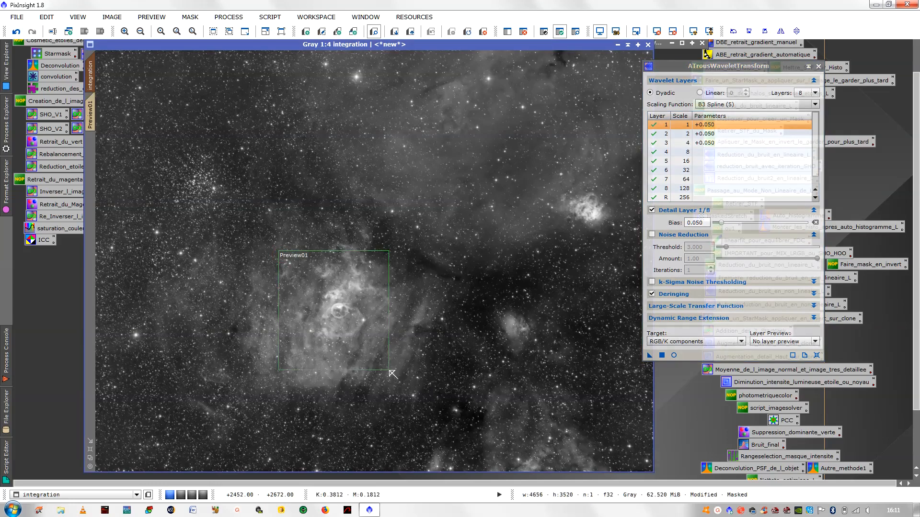
pyautogui.click(90, 106)
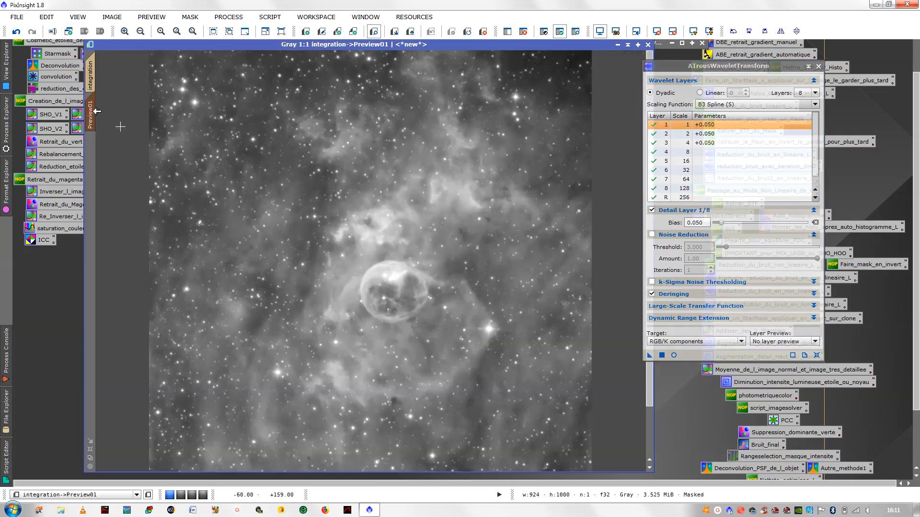
pyautogui.click(674, 355)
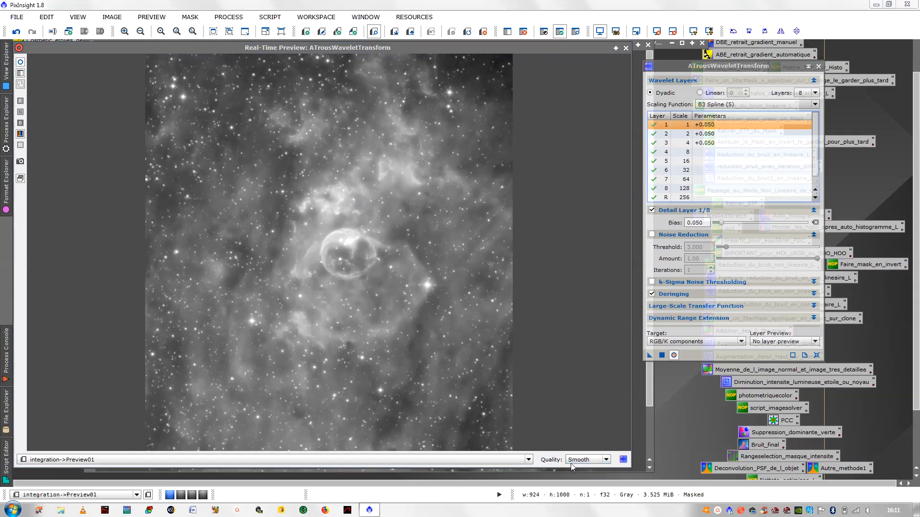
pyautogui.click(594, 461)
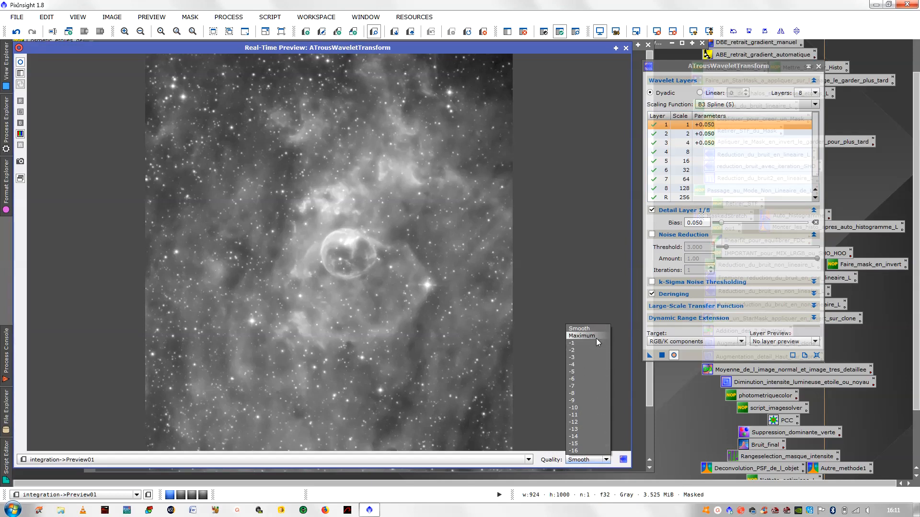
pyautogui.click(626, 48)
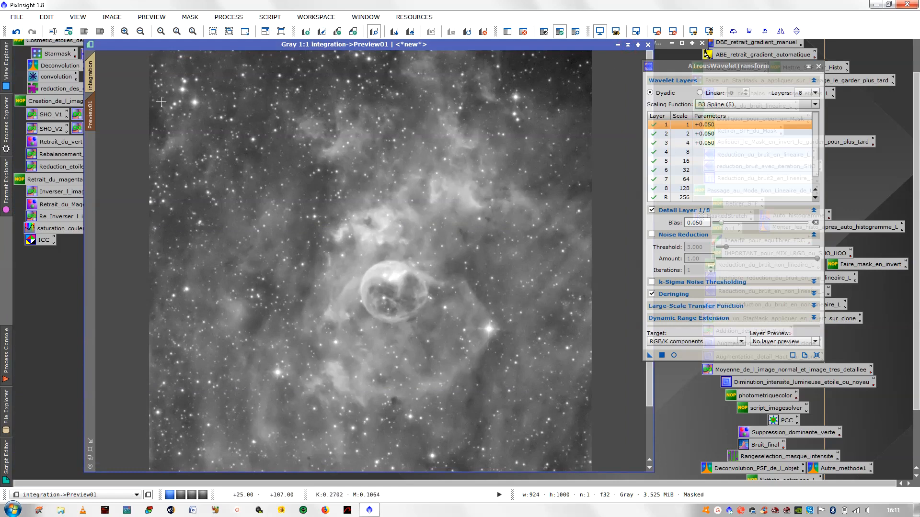
# Apply the wavelet sharpening to the preview region only and examine the bubble's detail up close.
pyautogui.click(662, 355)
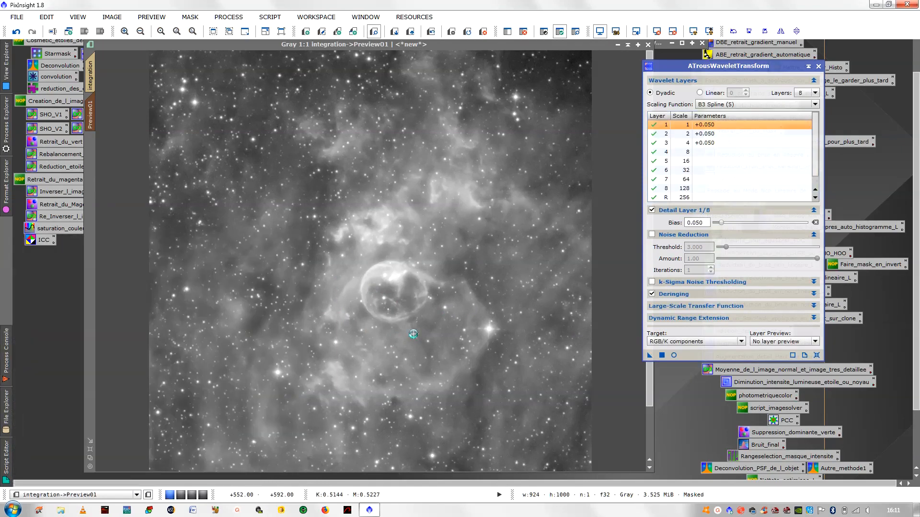
pyautogui.scroll(2, 413, 334)
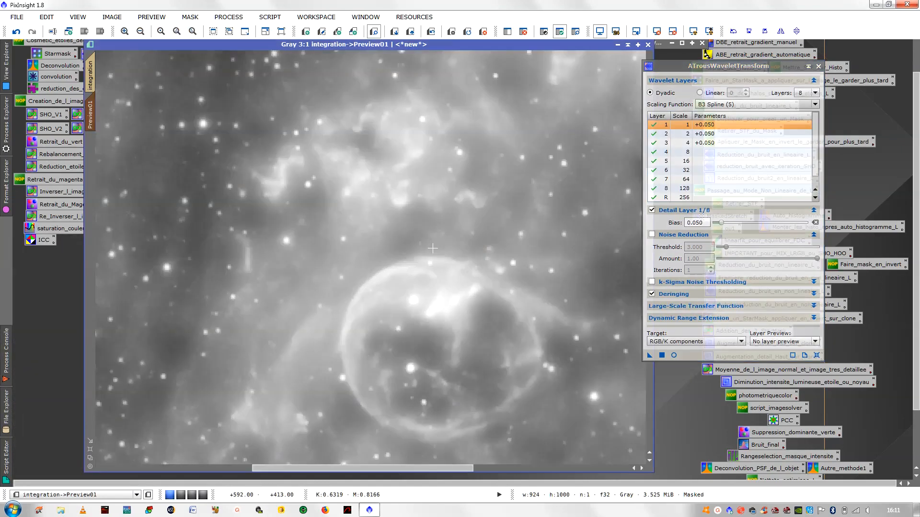
pyautogui.scroll(-3, 435, 249)
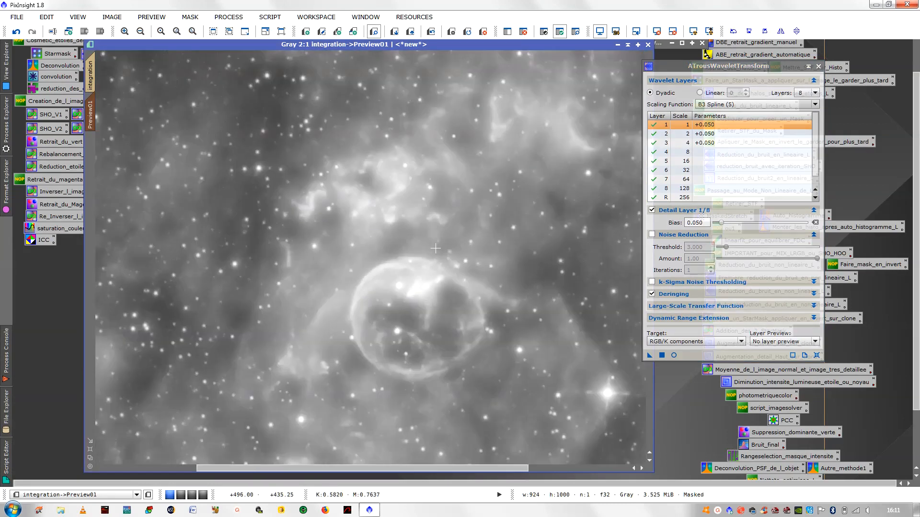
pyautogui.scroll(1, 437, 247)
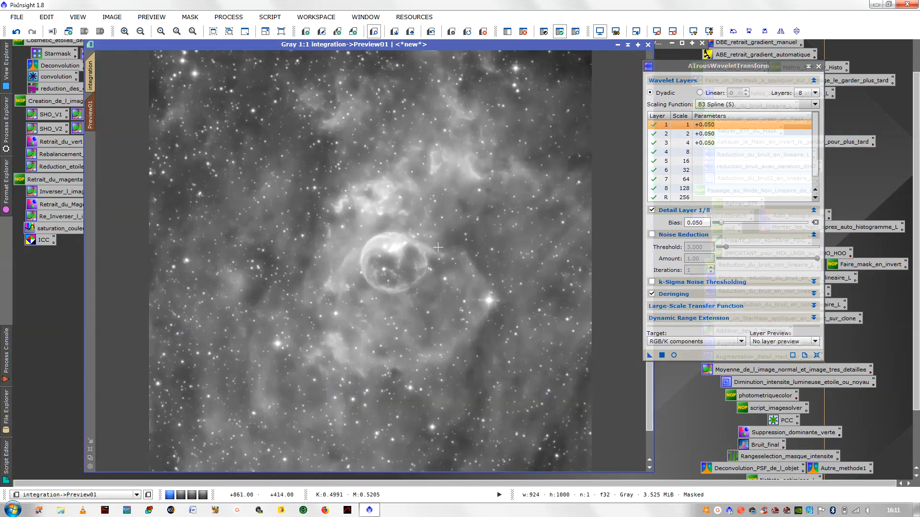
# Return to the full integration image and delete all of its previews.
pyautogui.click(92, 74)
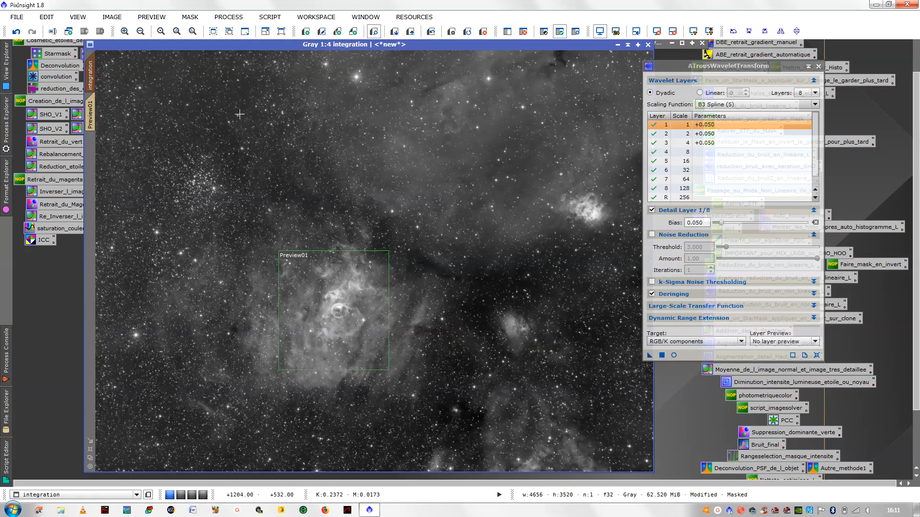
pyautogui.click(171, 20)
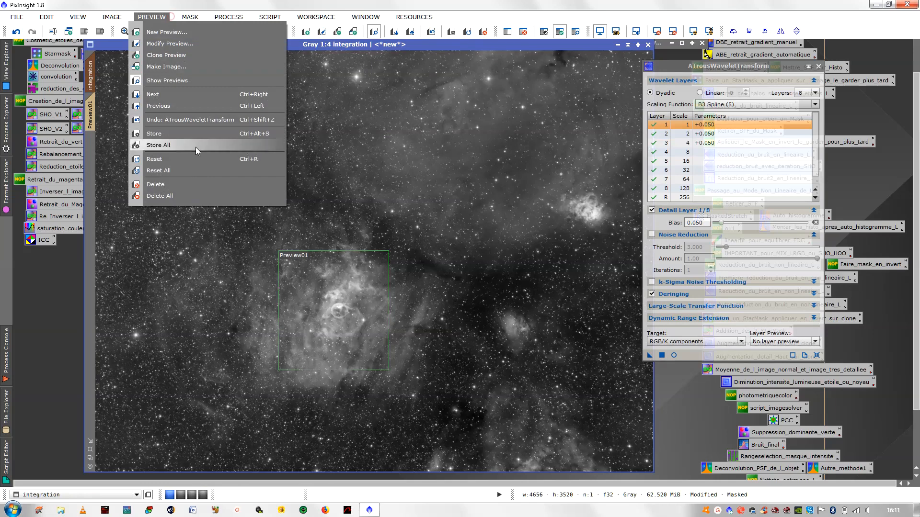
pyautogui.click(197, 194)
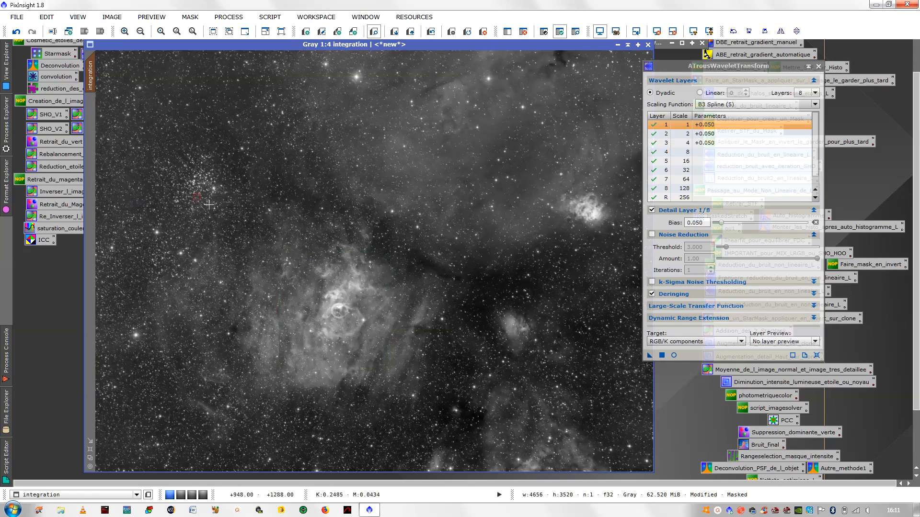
# Apply ATrousWaveletTransform to the full integration image and close the process.
pyautogui.click(661, 355)
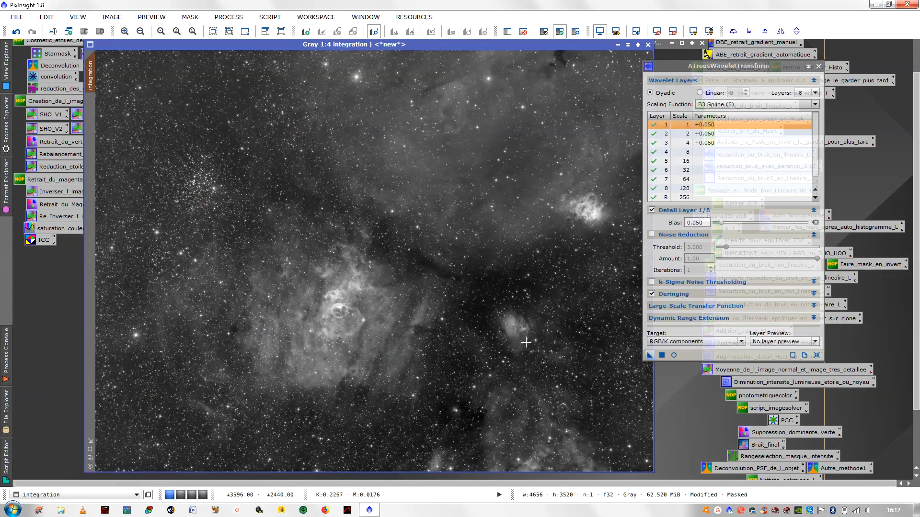
pyautogui.click(818, 67)
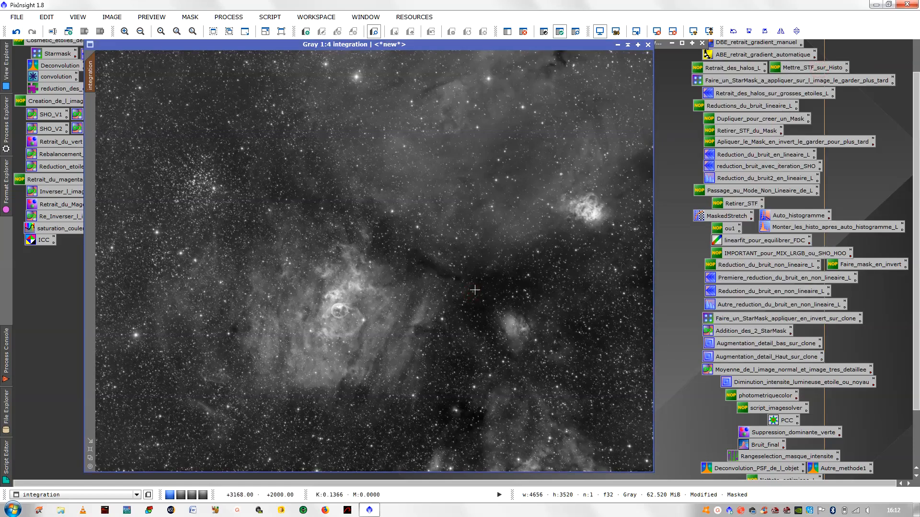
# Load the saved Autre_Methode MultiscaleMedianTransform settings and place the integration image beside the process dialog.
pyautogui.hotkey('ctrl', 'k')
pyautogui.hotkey('ctrl', 'k')
pyautogui.scroll(-2, 825, 452)
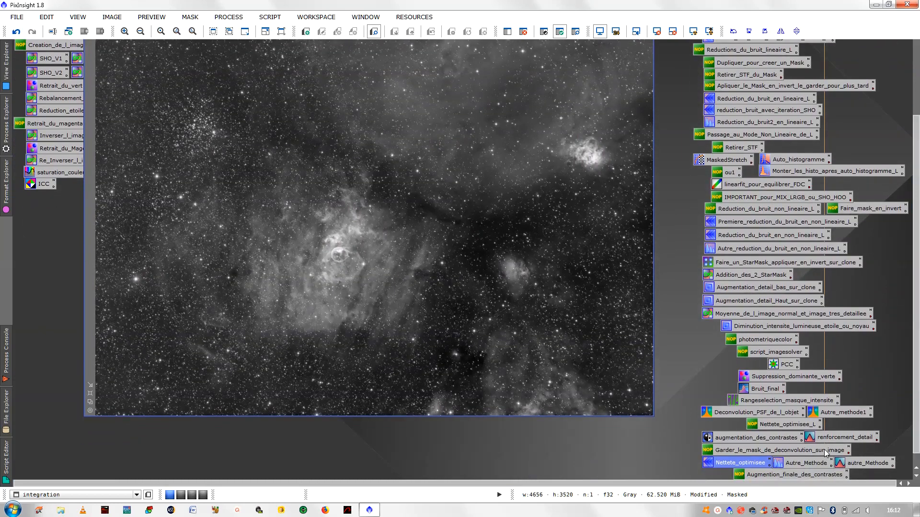
pyautogui.doubleClick(797, 464)
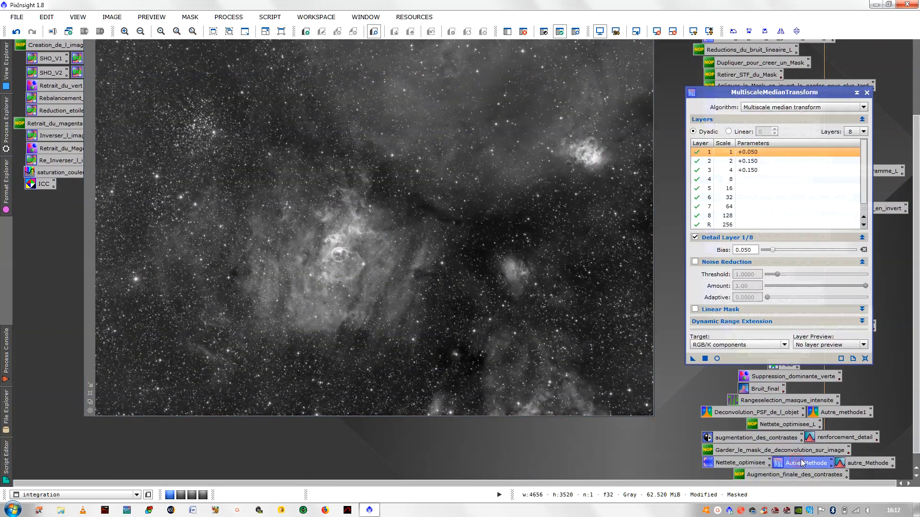
pyautogui.scroll(4, 916, 187)
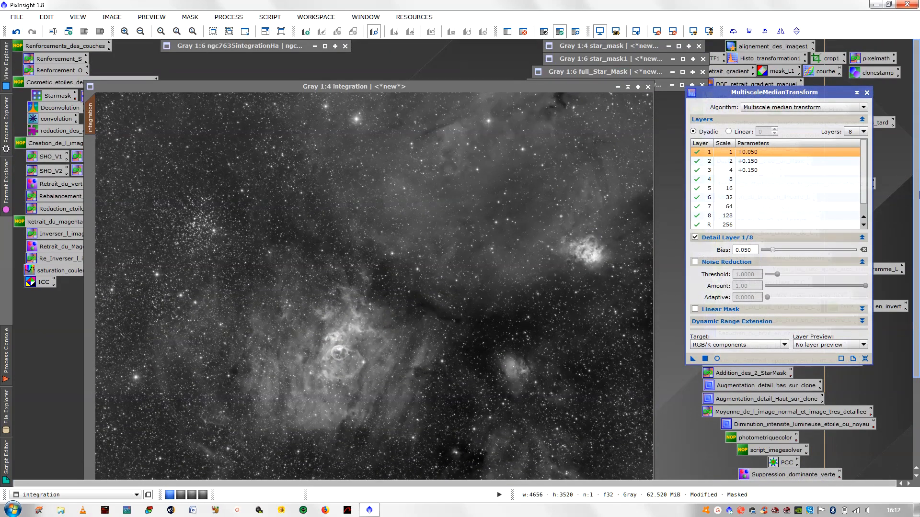
pyautogui.moveTo(584, 90); pyautogui.dragTo(597, 56)
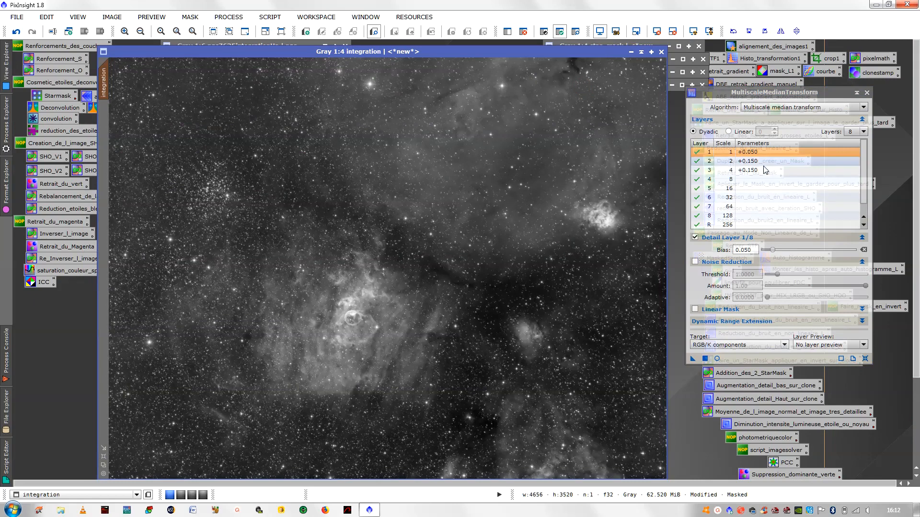
# Check the bias of detail layers 2 and 3 and apply MultiscaleMedianTransform to the integration image.
pyautogui.click(755, 162)
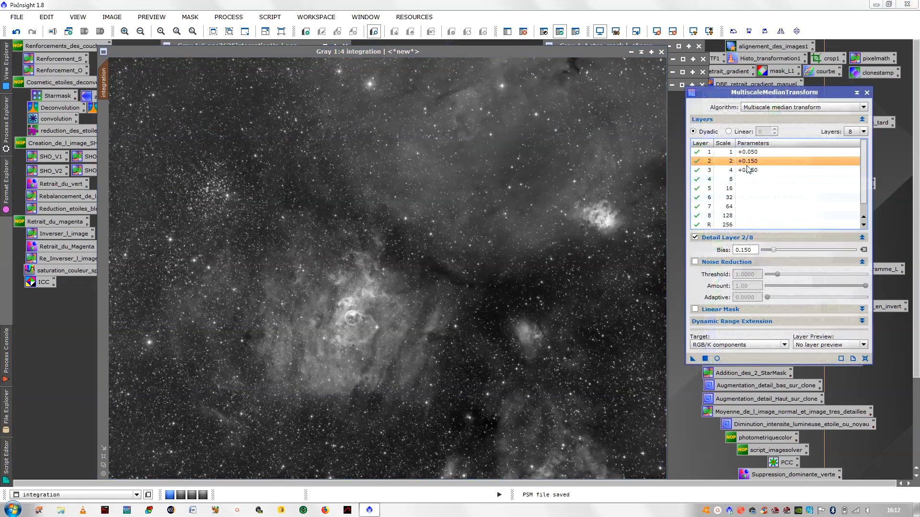
pyautogui.click(748, 169)
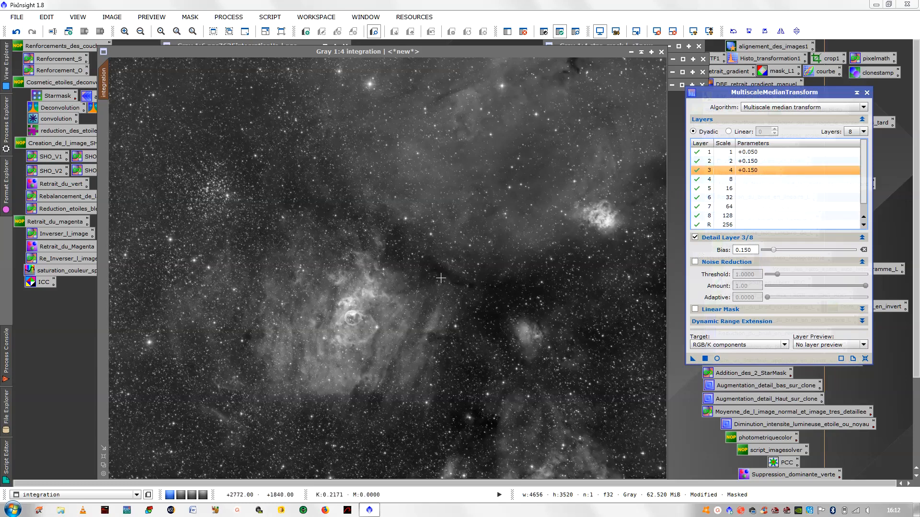
pyautogui.click(705, 360)
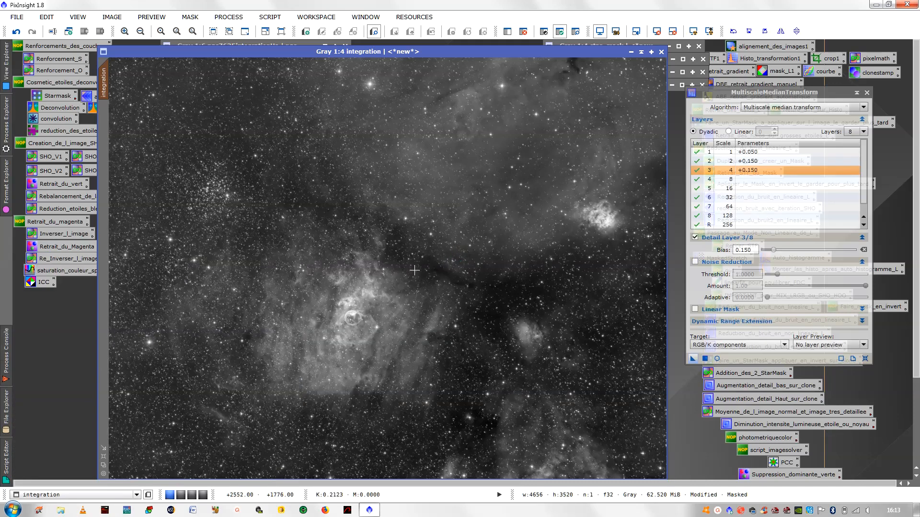
# Compare the bubble nebula at 1:1 before and after the median transform by undoing and redoing it.
pyautogui.scroll(3, 414, 271)
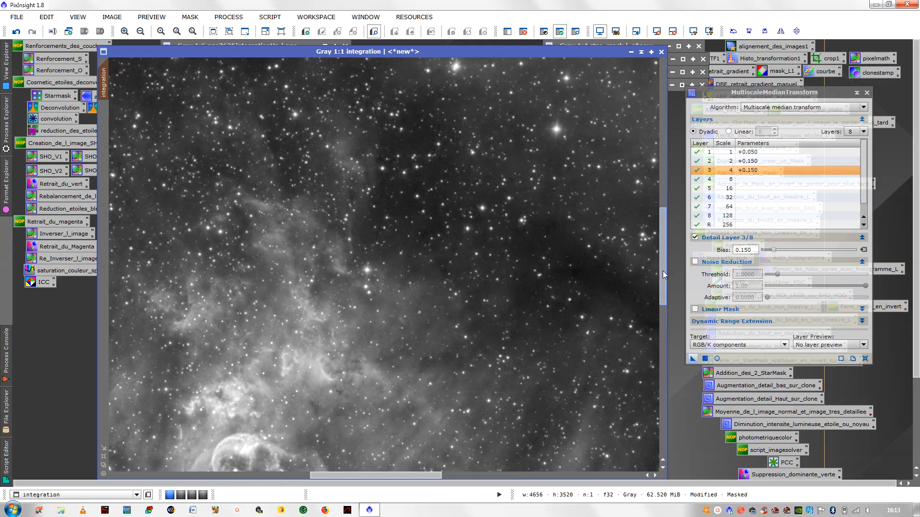
pyautogui.moveTo(664, 274); pyautogui.dragTo(670, 339)
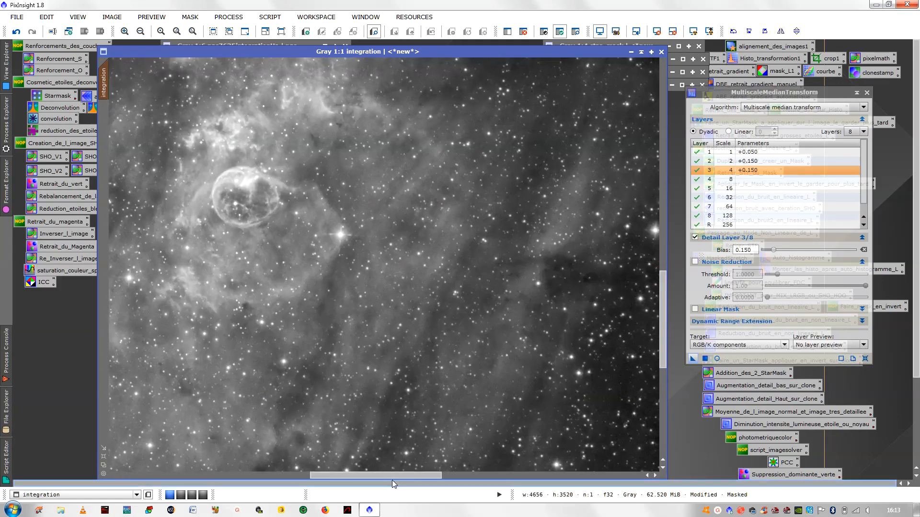
pyautogui.moveTo(392, 476); pyautogui.dragTo(367, 476)
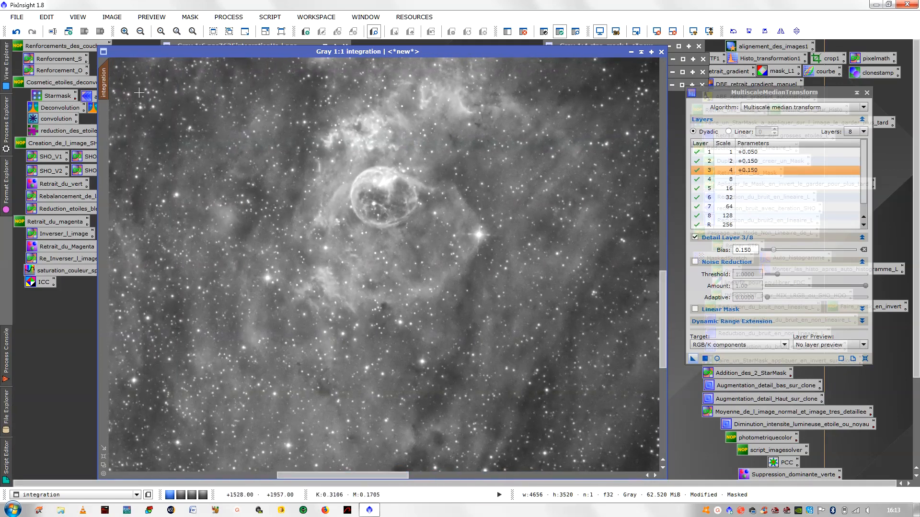
pyautogui.click(16, 33)
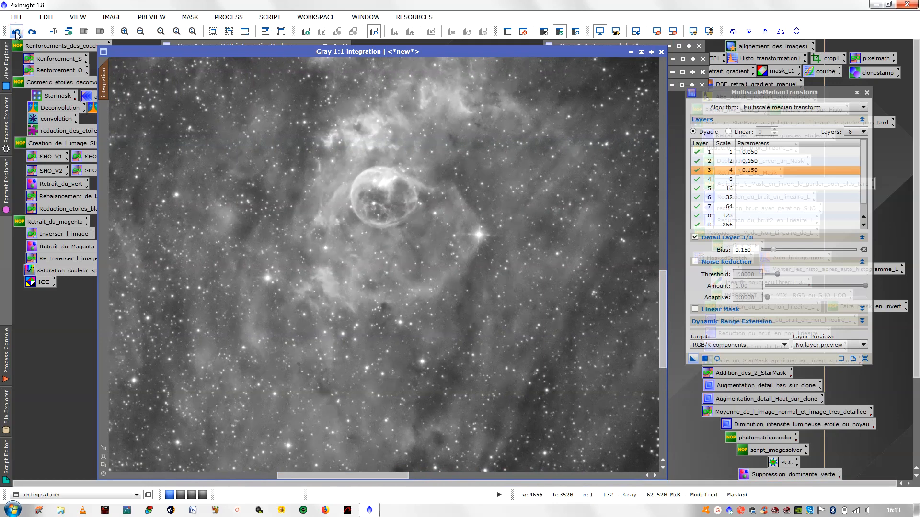
pyautogui.click(32, 31)
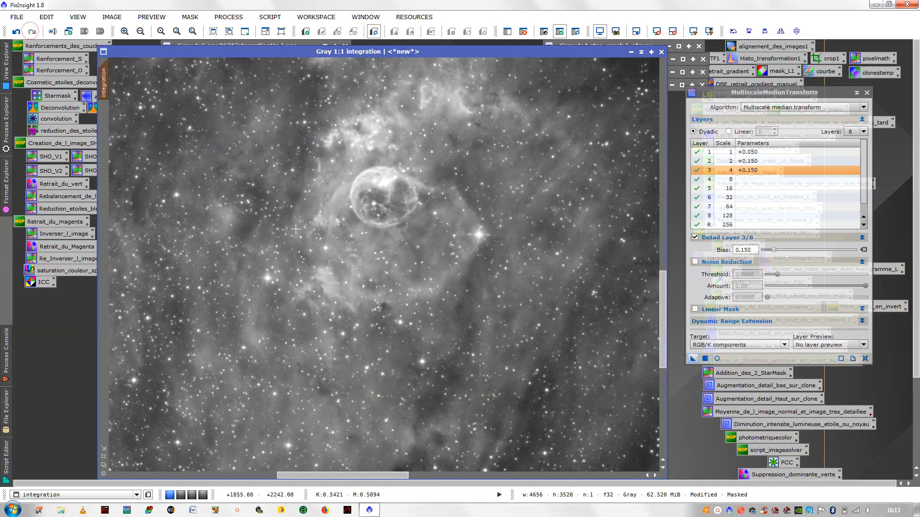
pyautogui.moveTo(664, 292); pyautogui.dragTo(669, 263)
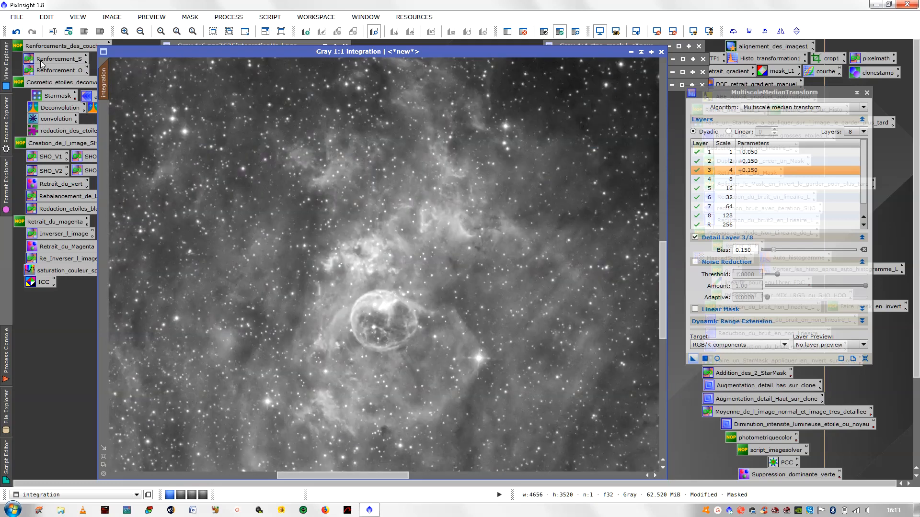
pyautogui.click(15, 31)
pyautogui.click(32, 32)
# Examine the nebula's filaments up close and close the MultiscaleMedianTransform process.
pyautogui.scroll(2, 503, 252)
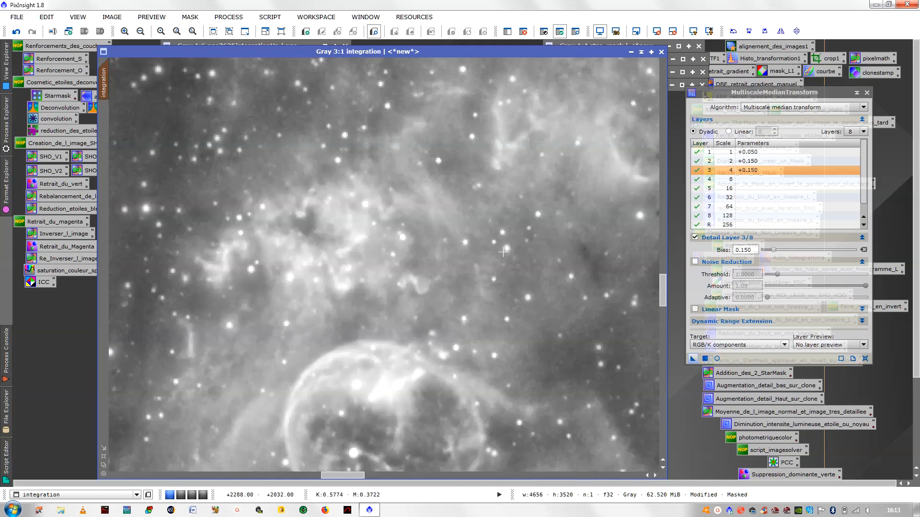
pyautogui.scroll(-1, 503, 253)
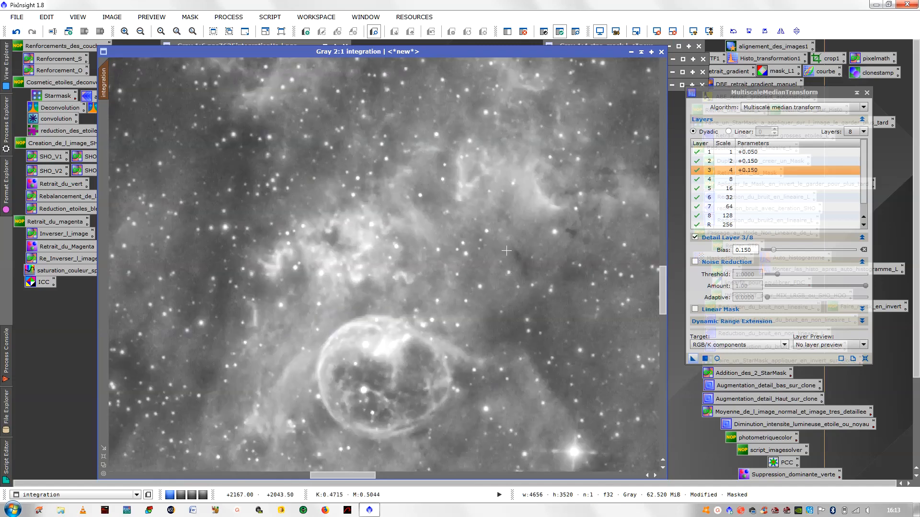
pyautogui.scroll(1, 458, 241)
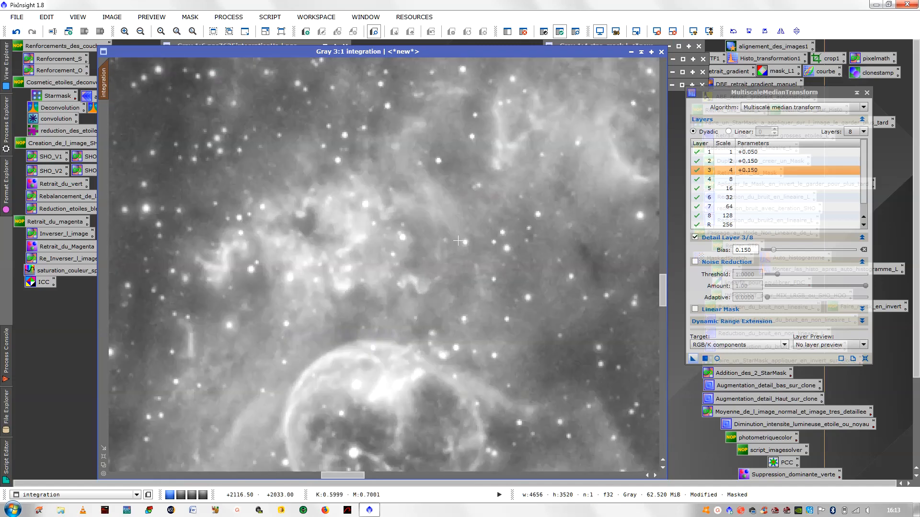
pyautogui.scroll(-4, 459, 241)
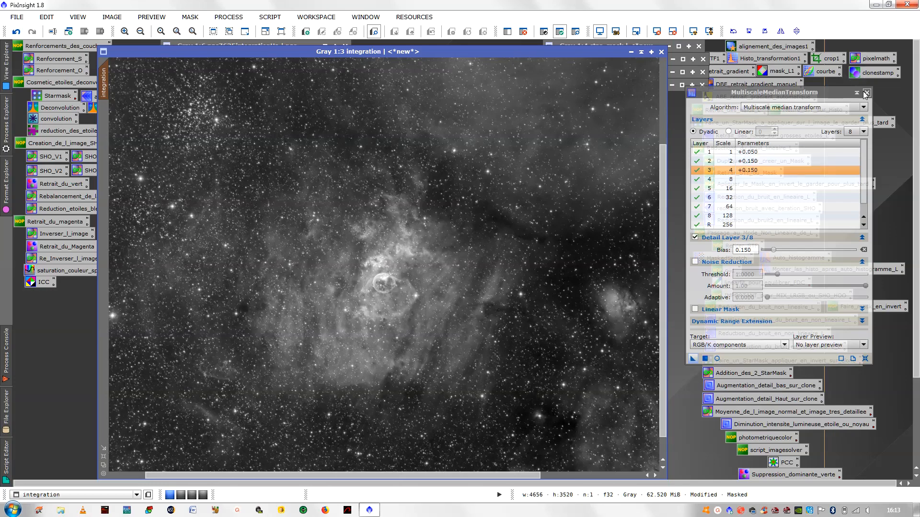
pyautogui.click(866, 93)
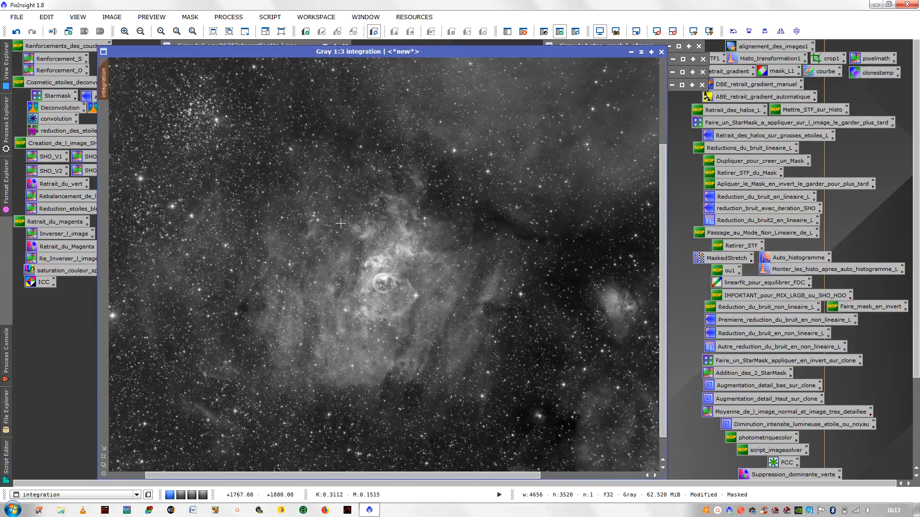
# Load the saved autre_Methode UnsharpMask settings and apply them to the integration image.
pyautogui.moveTo(916, 227); pyautogui.dragTo(918, 327)
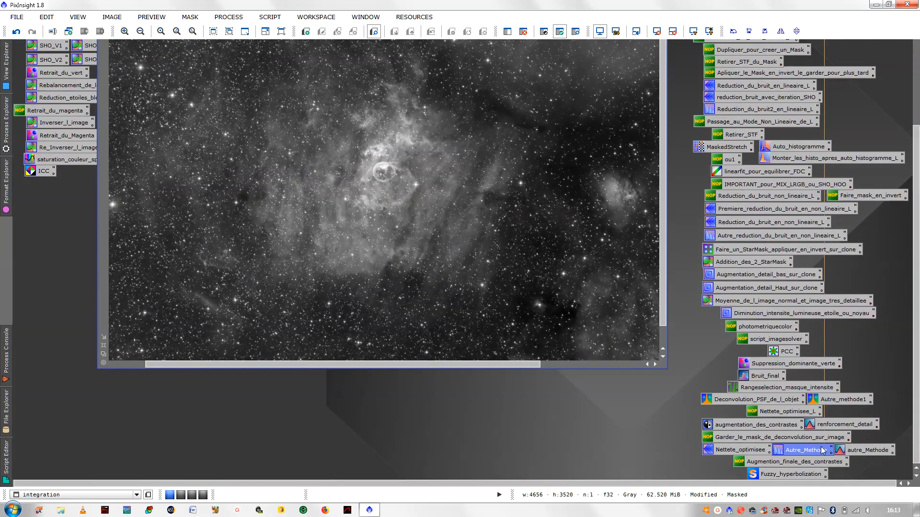
pyautogui.doubleClick(864, 452)
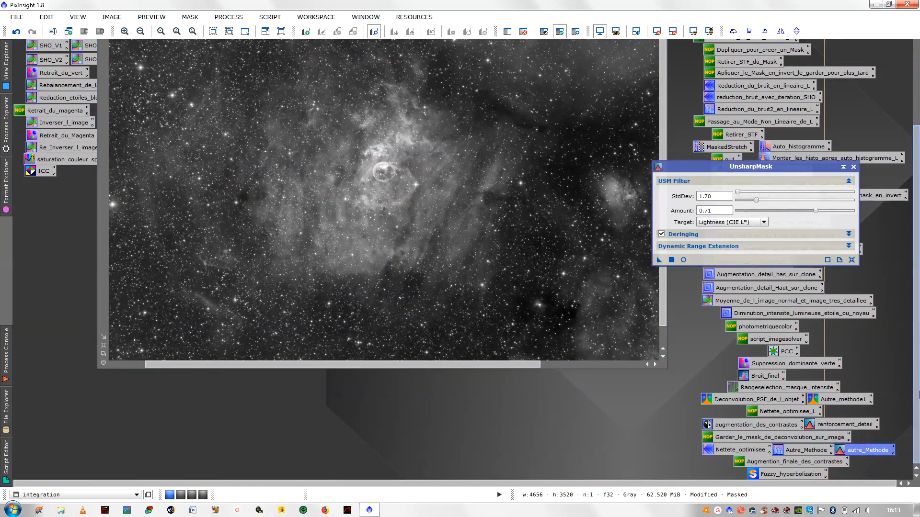
pyautogui.moveTo(918, 365); pyautogui.dragTo(918, 244)
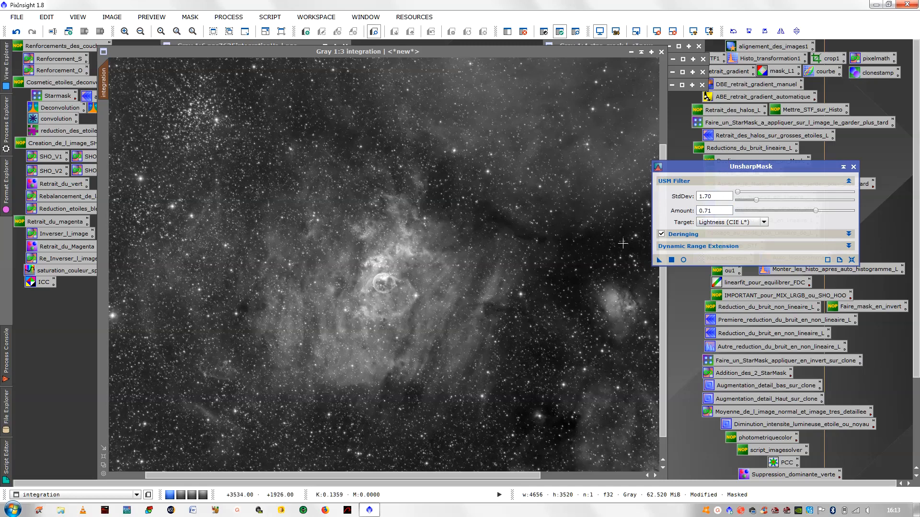
pyautogui.scroll(2, 383, 249)
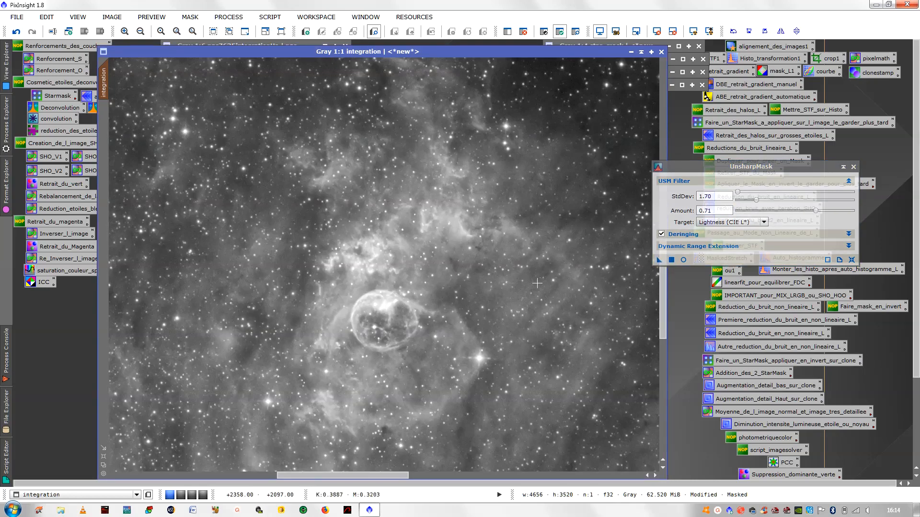
pyautogui.scroll(1, 537, 284)
pyautogui.scroll(-3, 663, 322)
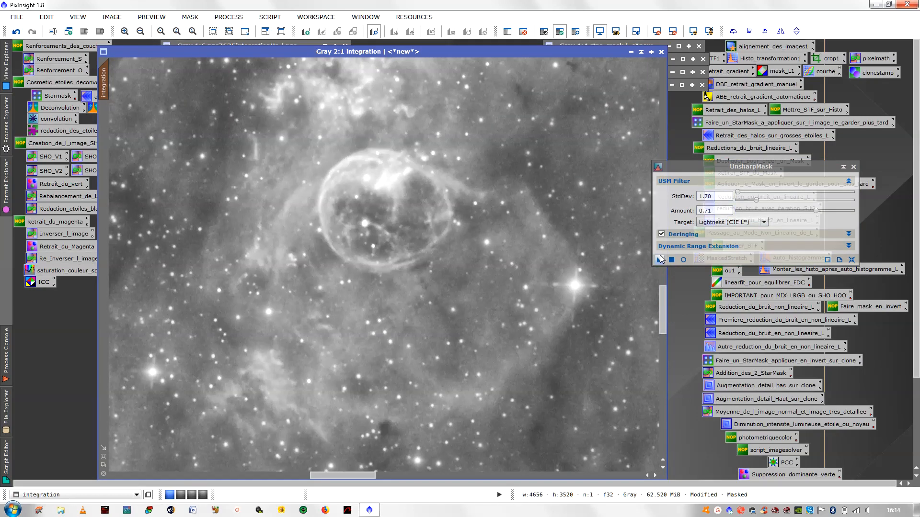
pyautogui.moveTo(660, 259); pyautogui.dragTo(283, 191)
# Compare the bubble with and without the unsharp mask by undoing and redoing it, fit the whole image and close UnsharpMask.
pyautogui.moveTo(662, 297); pyautogui.dragTo(666, 289)
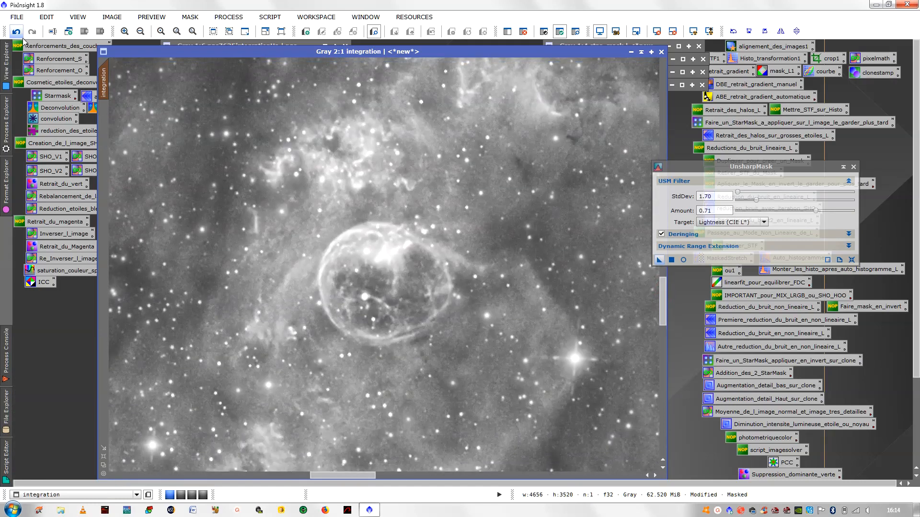
pyautogui.click(23, 37)
pyautogui.click(31, 32)
pyautogui.click(105, 461)
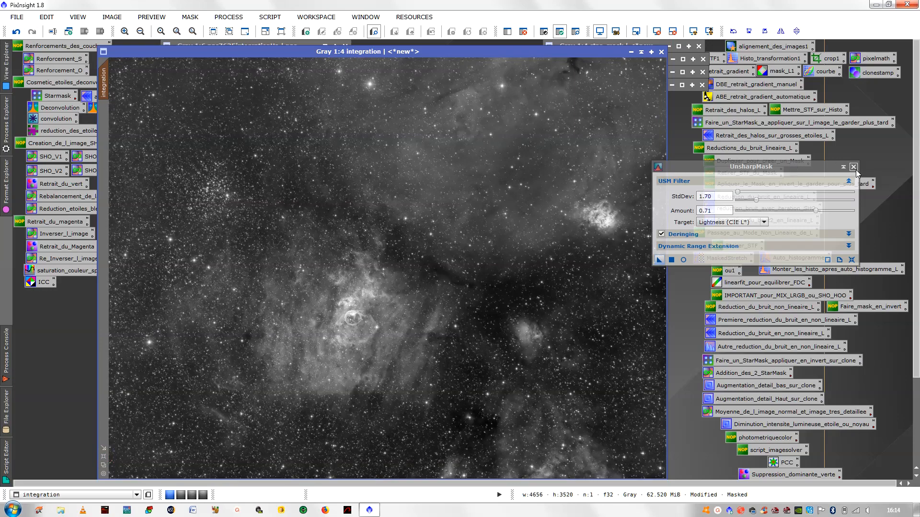
pyautogui.click(853, 168)
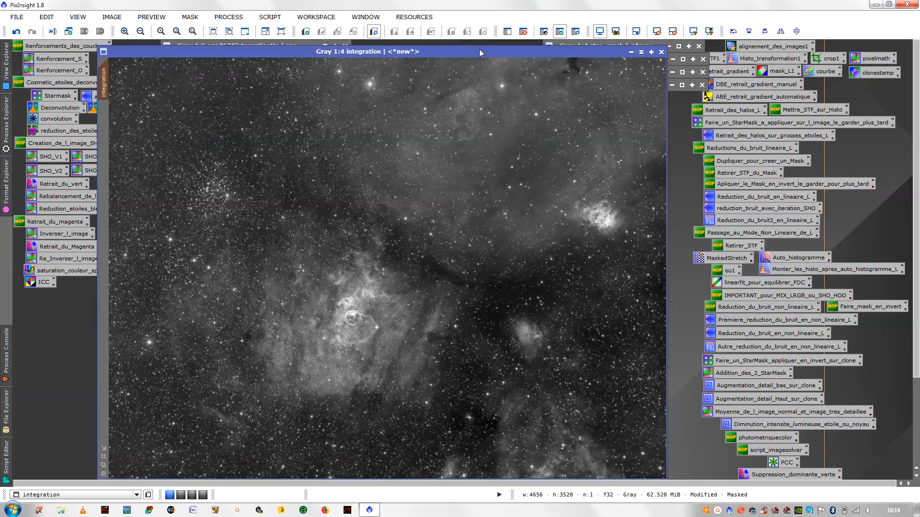
# Restore the minimized original ngc7635integrationHa image, fit it at 1:4 and arrange it side by side with the integration image.
pyautogui.moveTo(480, 53); pyautogui.dragTo(732, 31)
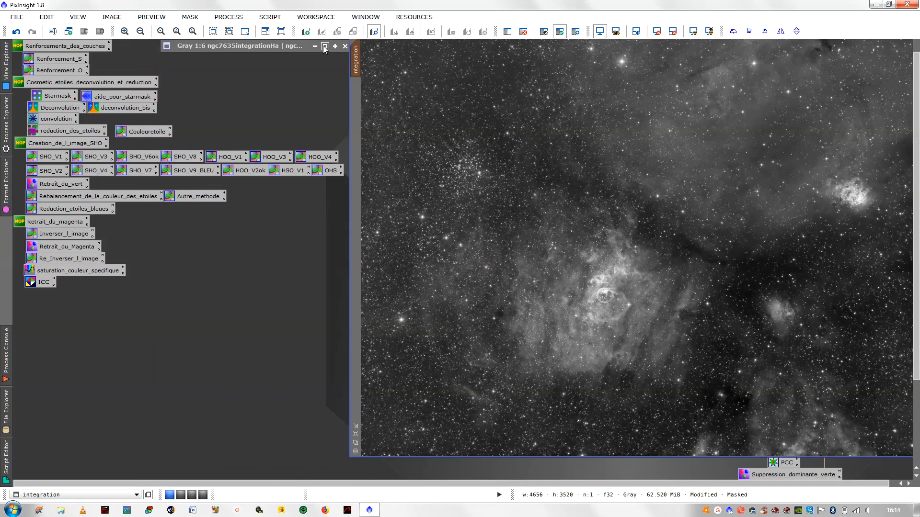
pyautogui.click(325, 46)
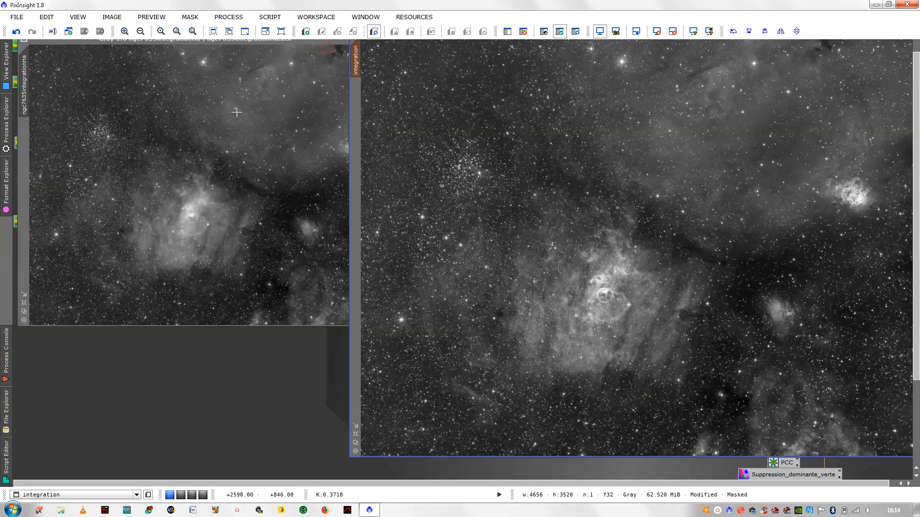
pyautogui.moveTo(277, 42); pyautogui.dragTo(284, 49)
pyautogui.click(33, 310)
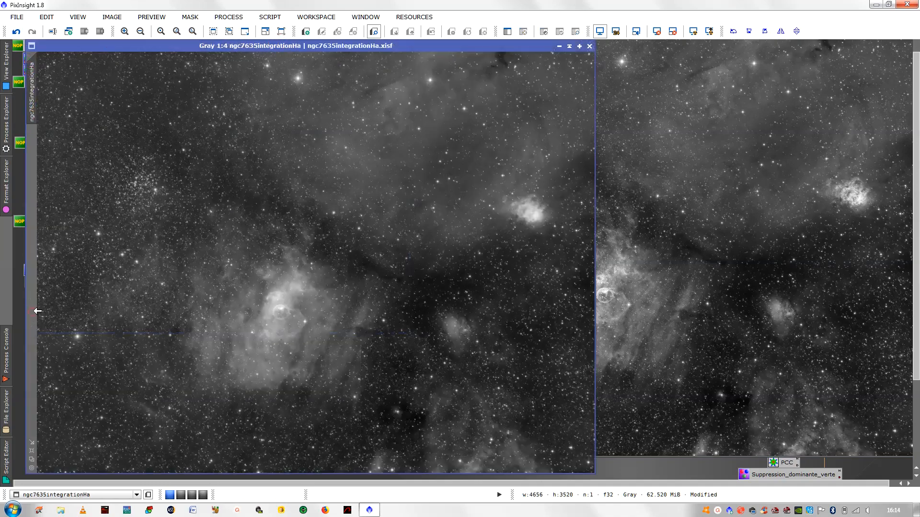
pyautogui.moveTo(404, 48); pyautogui.dragTo(367, 45)
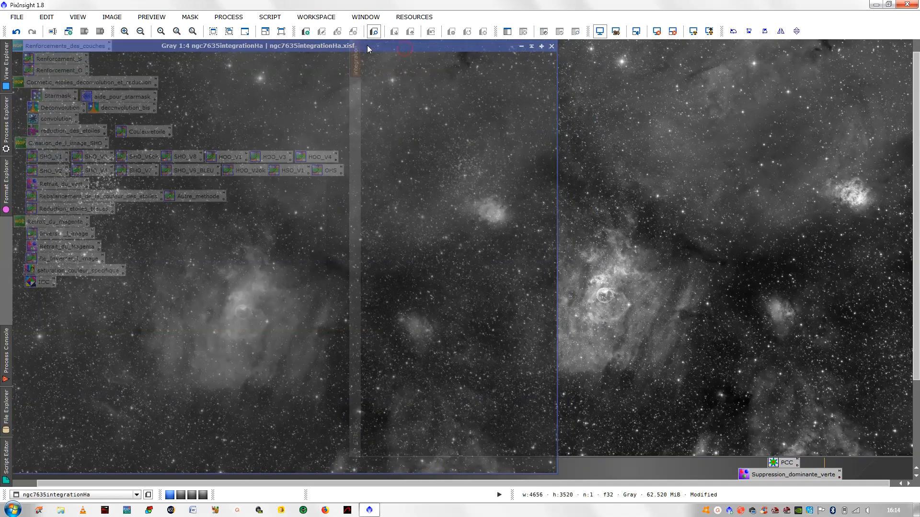
# Show the bubble nebula at 1:1 in the integration image and shift its window to keep the original visible.
pyautogui.click(495, 108)
pyautogui.scroll(3, 641, 121)
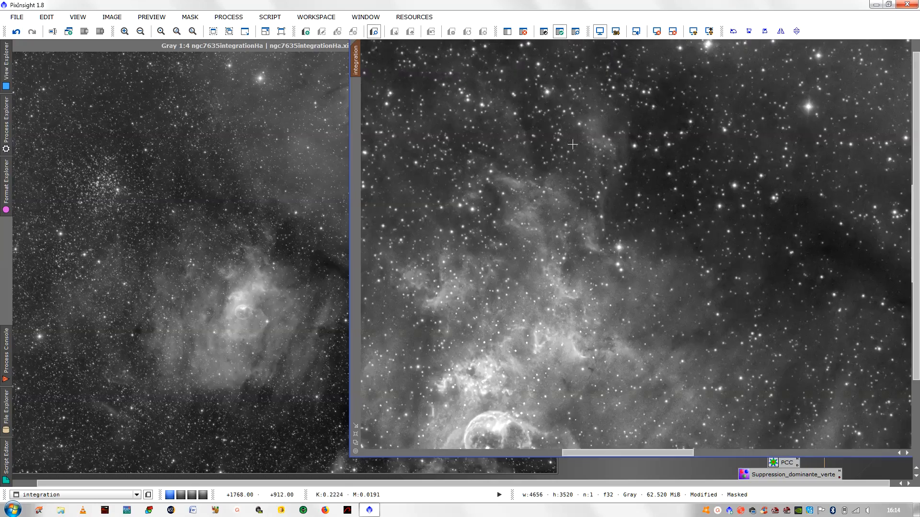
pyautogui.moveTo(918, 234); pyautogui.dragTo(915, 211)
pyautogui.moveTo(746, 44); pyautogui.dragTo(720, 57)
pyautogui.moveTo(890, 273); pyautogui.dragTo(890, 309)
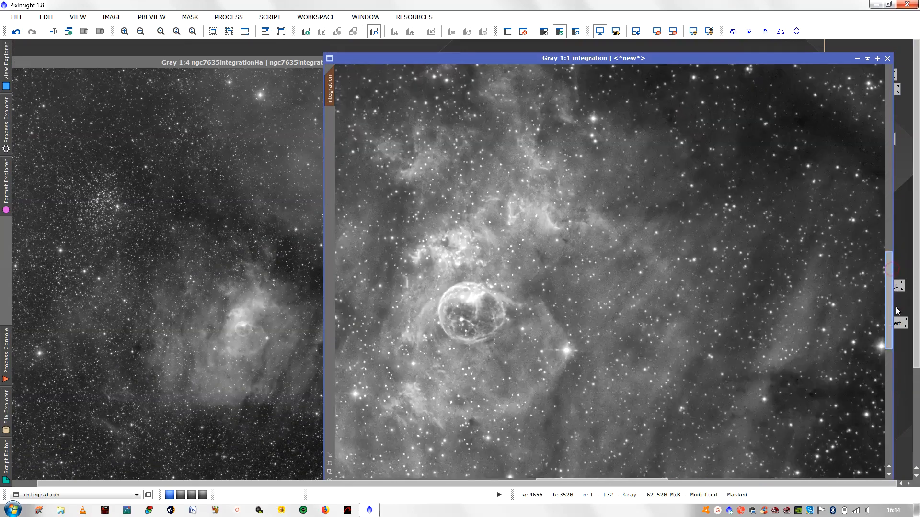
pyautogui.moveTo(575, 484); pyautogui.dragTo(525, 485)
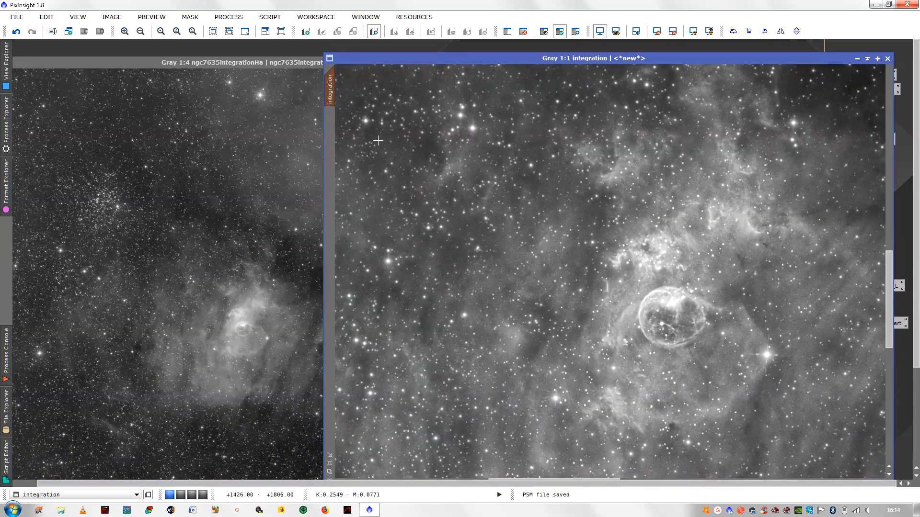
# Copy the integration image's zoom and position to the original ngc7635integrationHa image for a matching comparison.
pyautogui.click(300, 61)
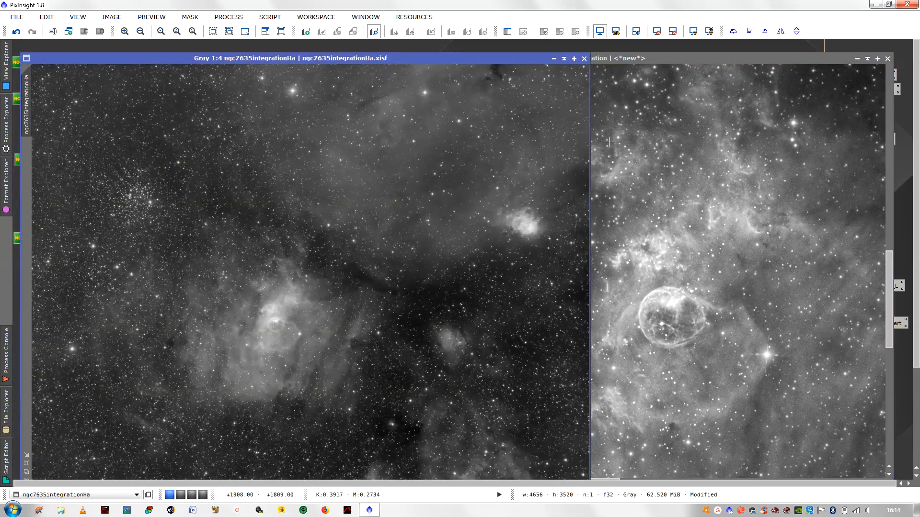
pyautogui.click(609, 142)
pyautogui.moveTo(333, 89)
pyautogui.moveTo(333, 89); pyautogui.dragTo(27, 104)
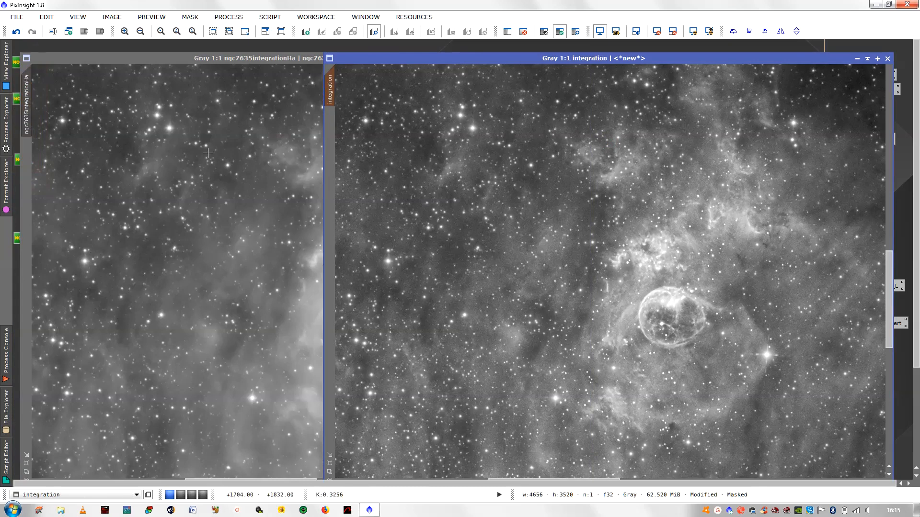
# Arrange the original ngc7635integrationHa and integration image windows side by side so the bubble nebula is visible in both for comparison.
pyautogui.click(207, 149)
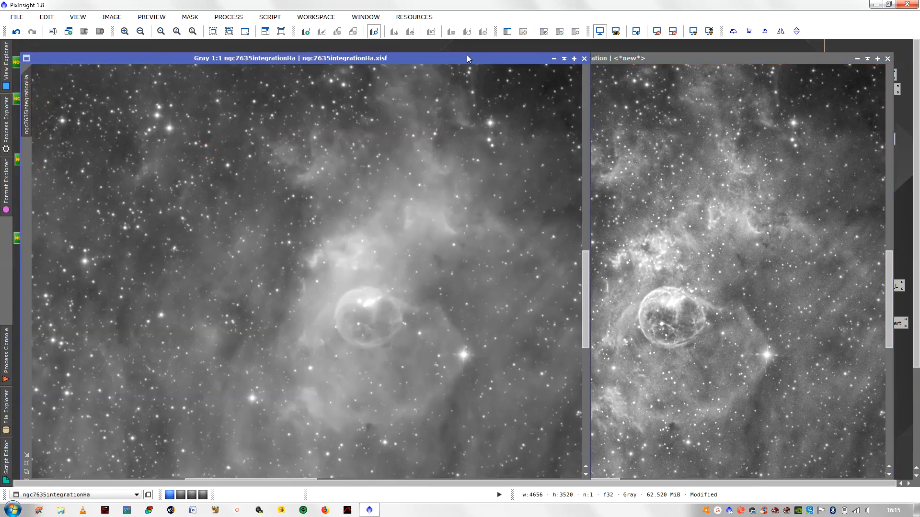
pyautogui.moveTo(466, 55); pyautogui.dragTo(363, 53)
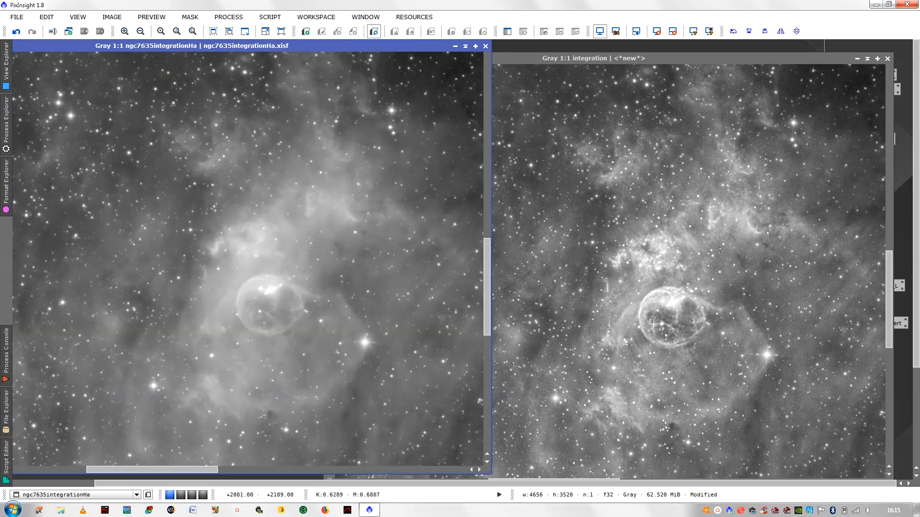
pyautogui.click(626, 245)
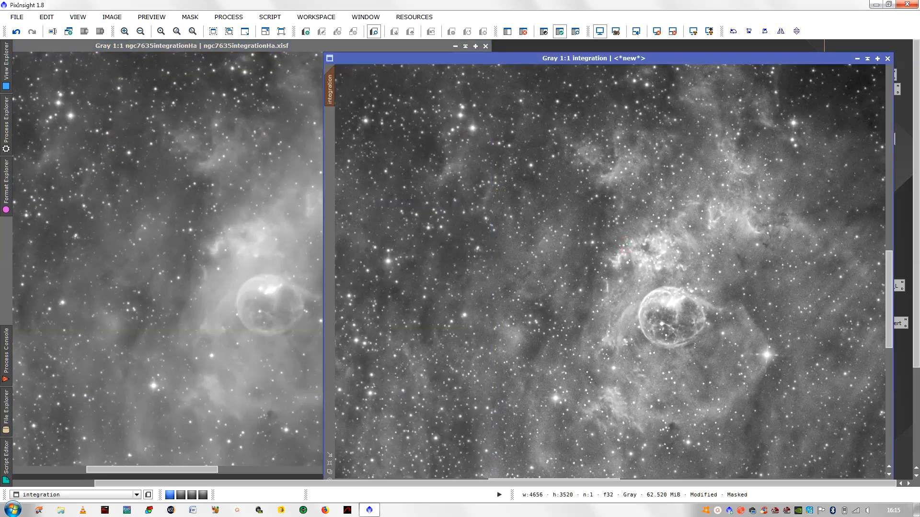
pyautogui.moveTo(495, 57); pyautogui.dragTo(413, 50)
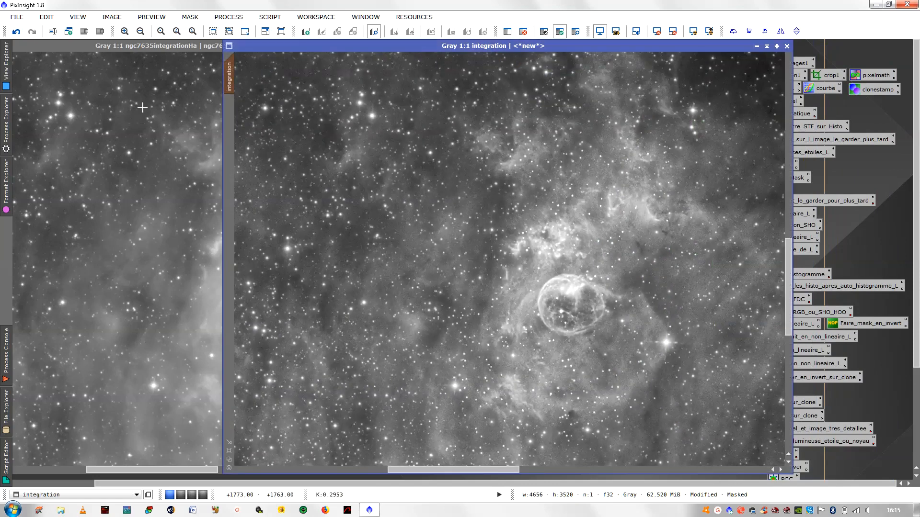
pyautogui.click(114, 111)
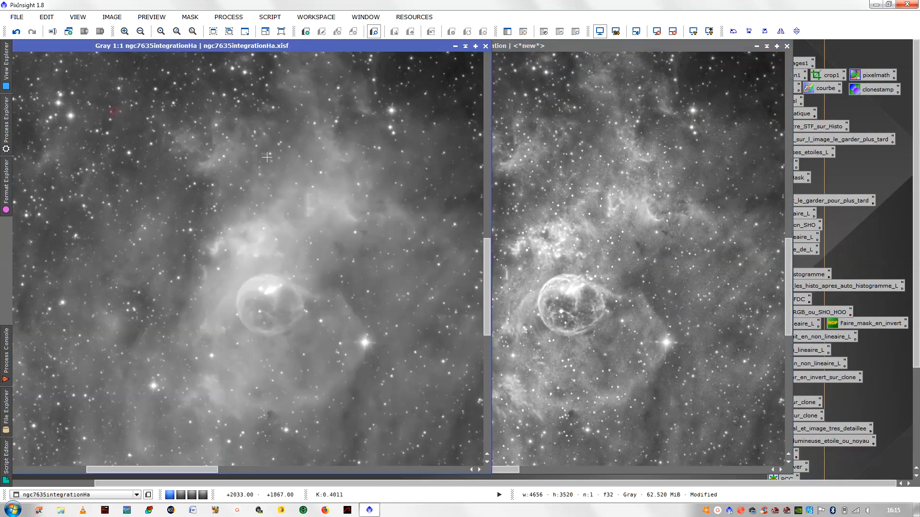
# Minimize the original ngc7635integrationHa image without closing it.
pyautogui.click(485, 46)
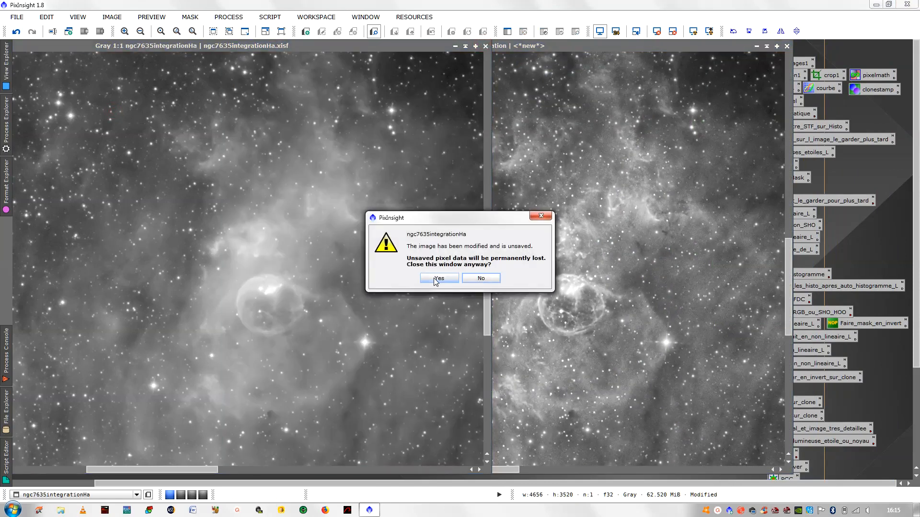
pyautogui.click(477, 281)
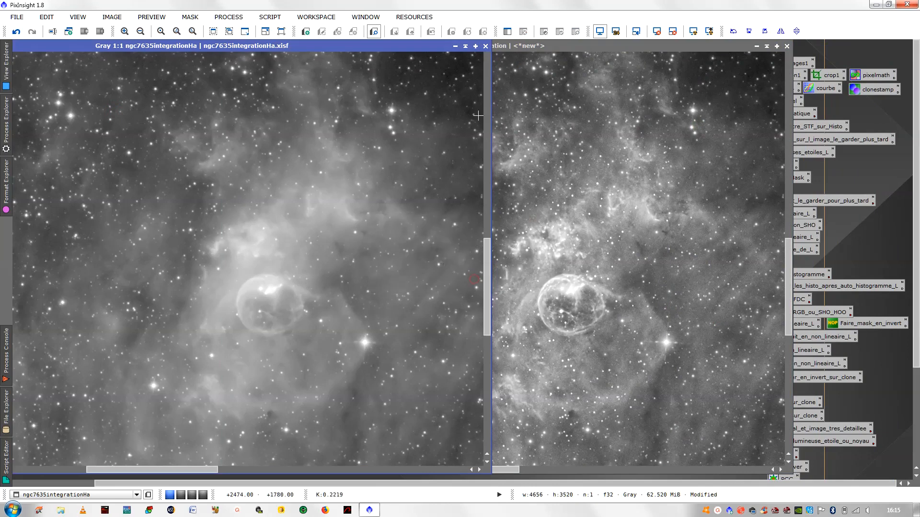
pyautogui.click(465, 46)
# Remove the mask from the integration image and move its window aside to uncover the process icons.
pyautogui.rightClick(387, 89)
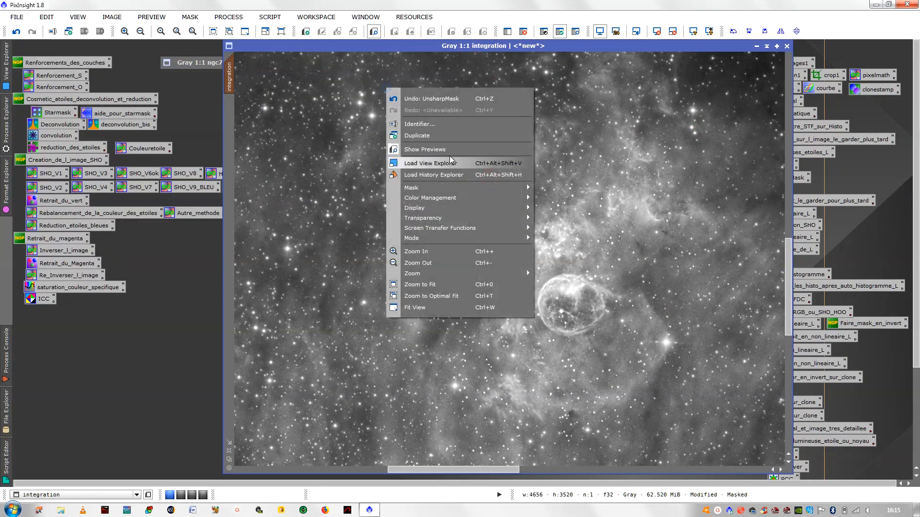
pyautogui.moveTo(507, 187)
pyautogui.click(554, 200)
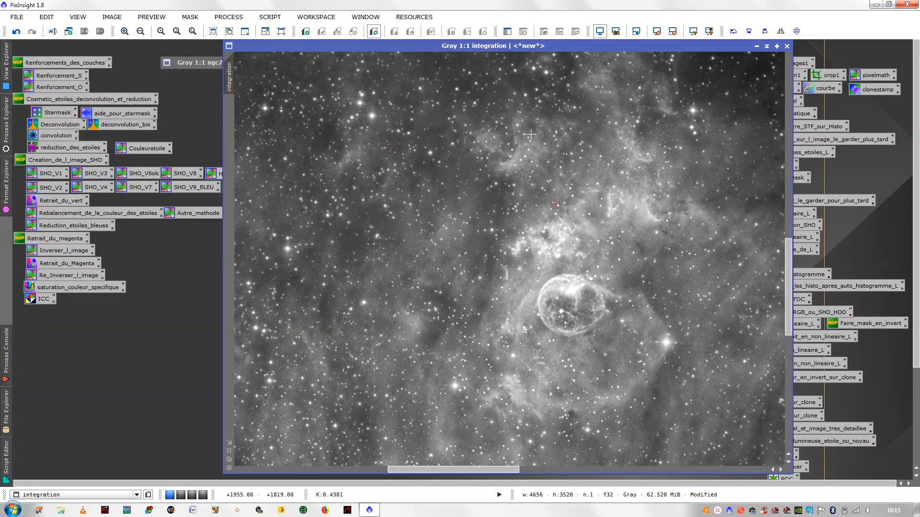
pyautogui.moveTo(512, 46); pyautogui.dragTo(382, 46)
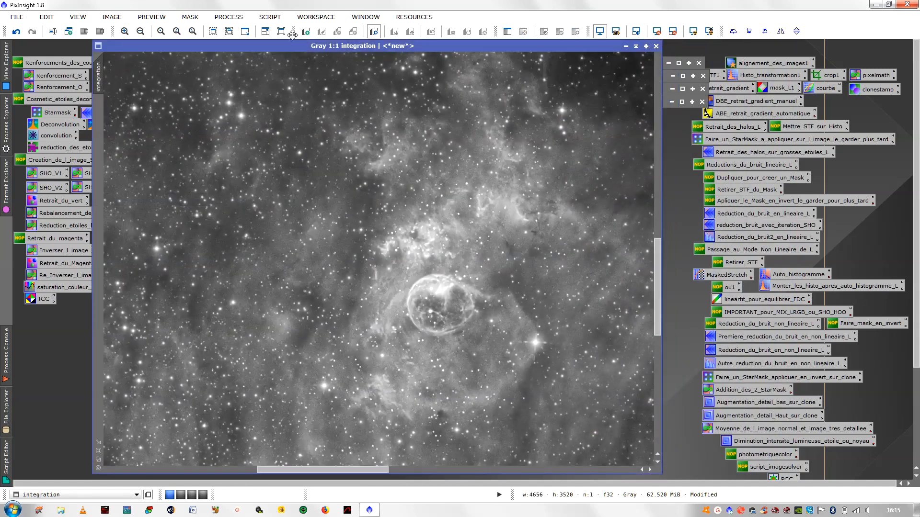
# Run the DarkStructureEnhance script on the integration image with 8 layers to remove, 5x5 B3 Spline, amount 0.40 and 1 iteration.
pyautogui.click(271, 20)
pyautogui.moveTo(322, 104)
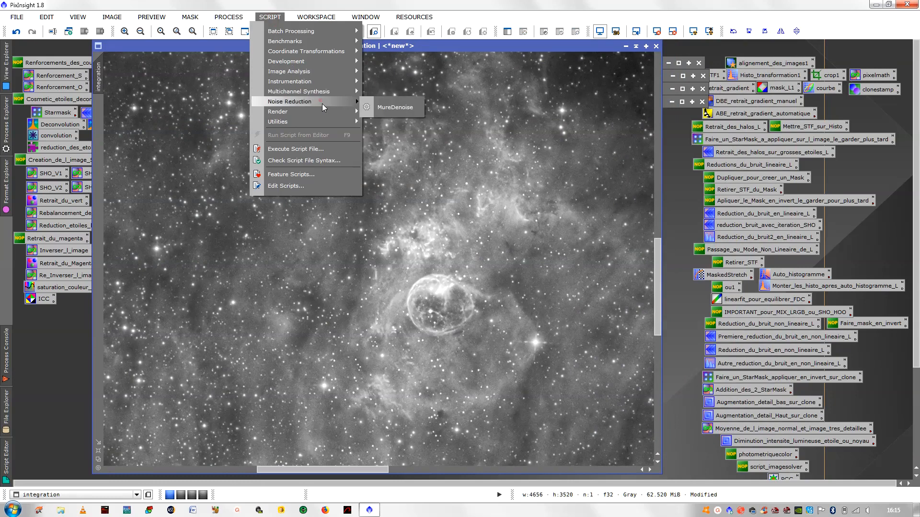
pyautogui.moveTo(337, 119)
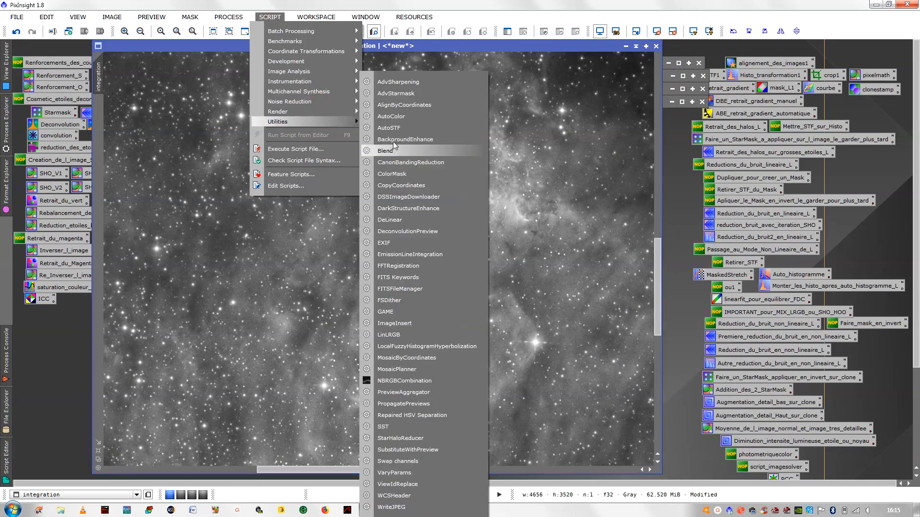
pyautogui.click(410, 208)
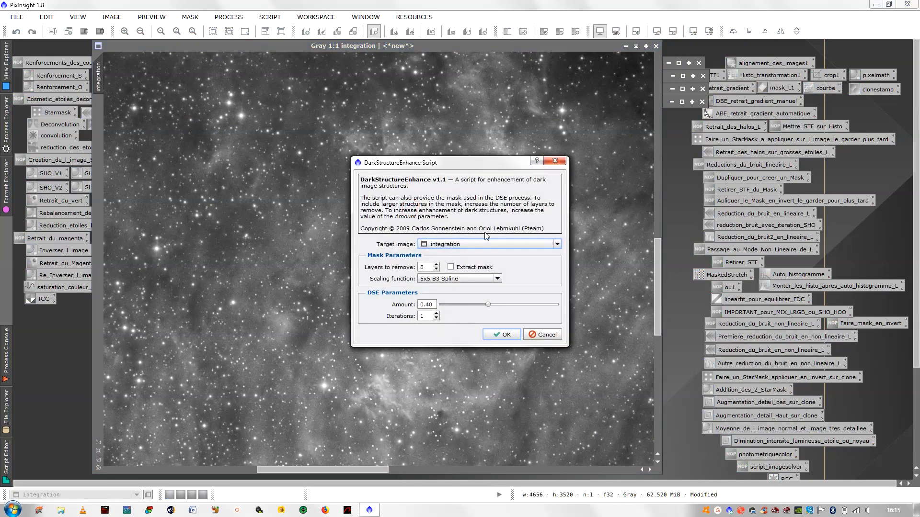
pyautogui.moveTo(503, 168); pyautogui.dragTo(714, 145)
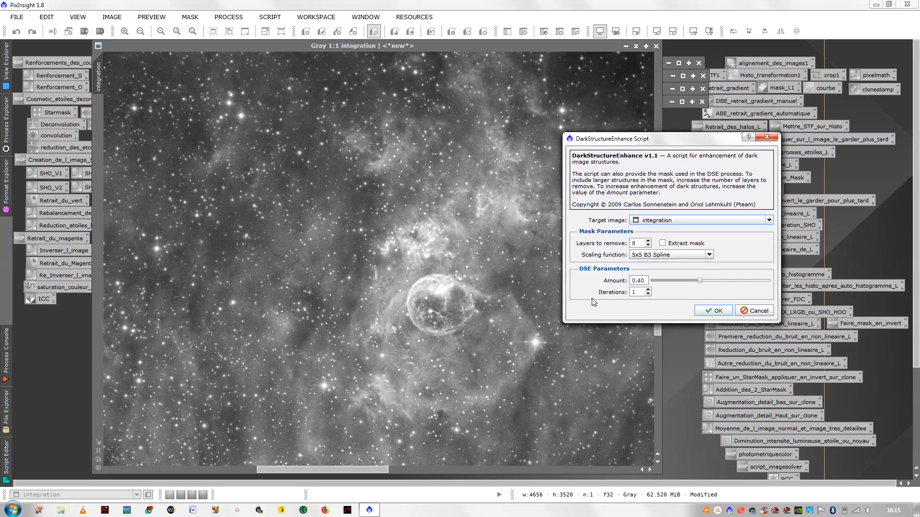
pyautogui.click(714, 311)
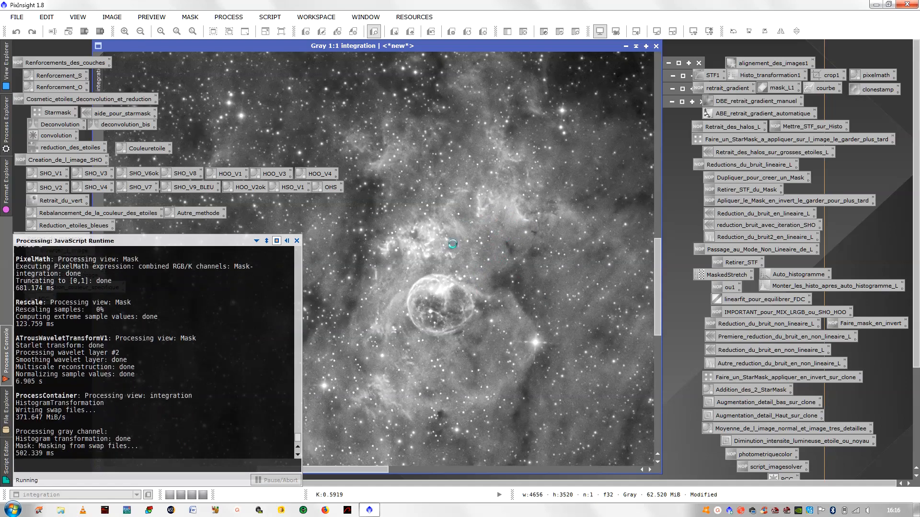
pyautogui.click(297, 240)
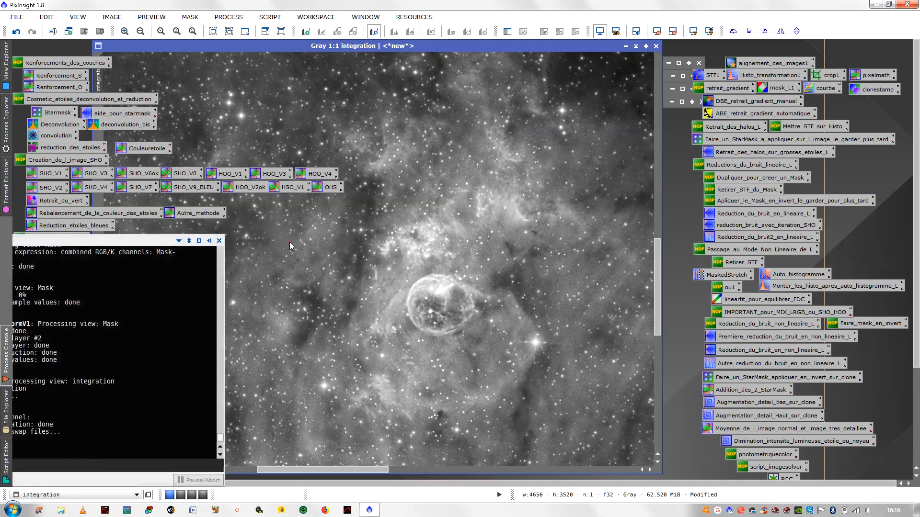
# Fit the whole integration image and compare it with and without the dark structure enhancement by undoing and redoing it.
pyautogui.click(99, 451)
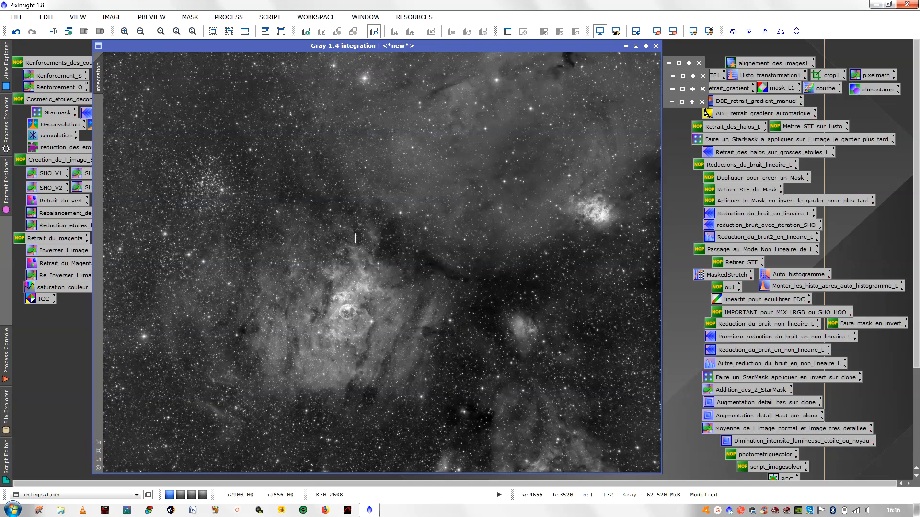
pyautogui.click(17, 31)
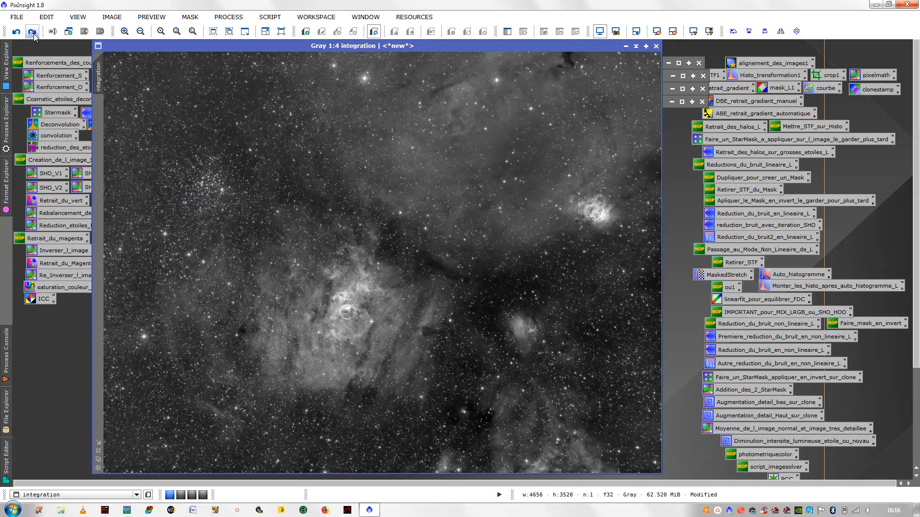
pyautogui.click(34, 35)
pyautogui.click(16, 33)
pyautogui.click(31, 34)
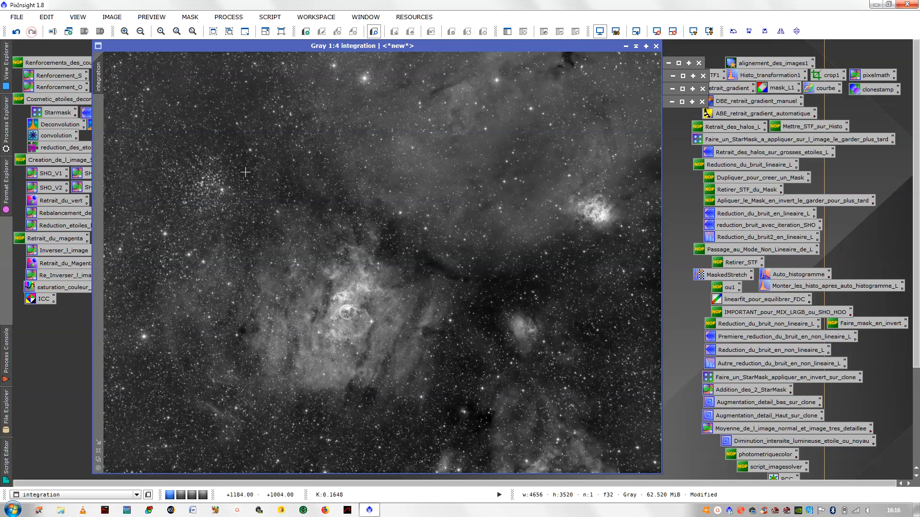
# Examine the dark structures around the bubble nebula at 1:1, and return to the whole integration image.
pyautogui.scroll(2, 282, 202)
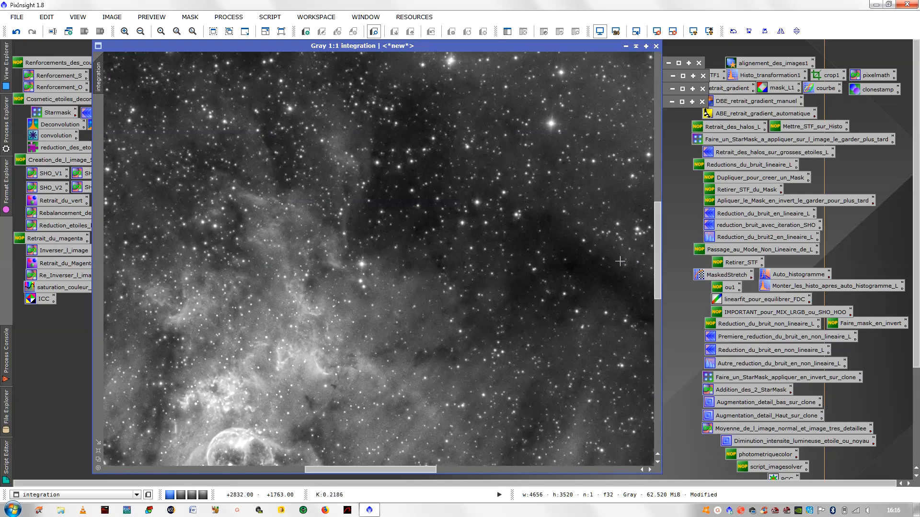
pyautogui.moveTo(658, 245); pyautogui.dragTo(662, 291)
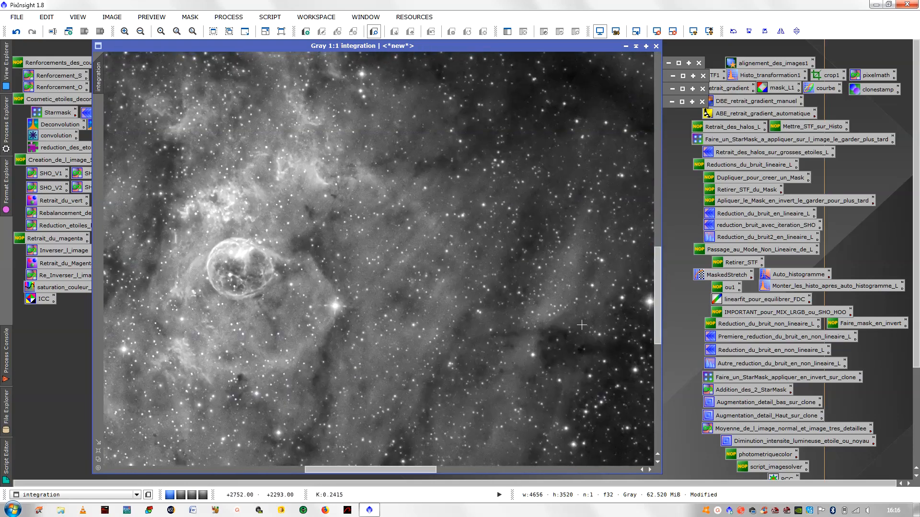
pyautogui.moveTo(434, 470); pyautogui.dragTo(400, 472)
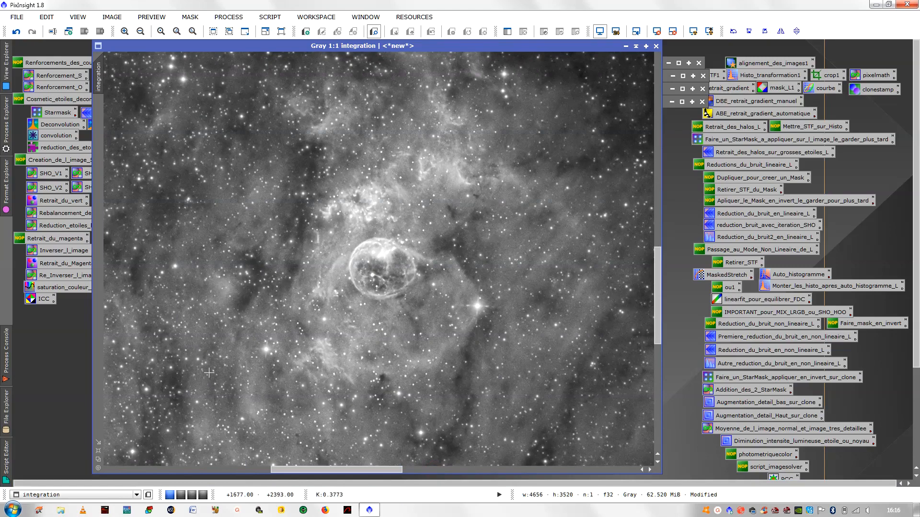
pyautogui.click(98, 450)
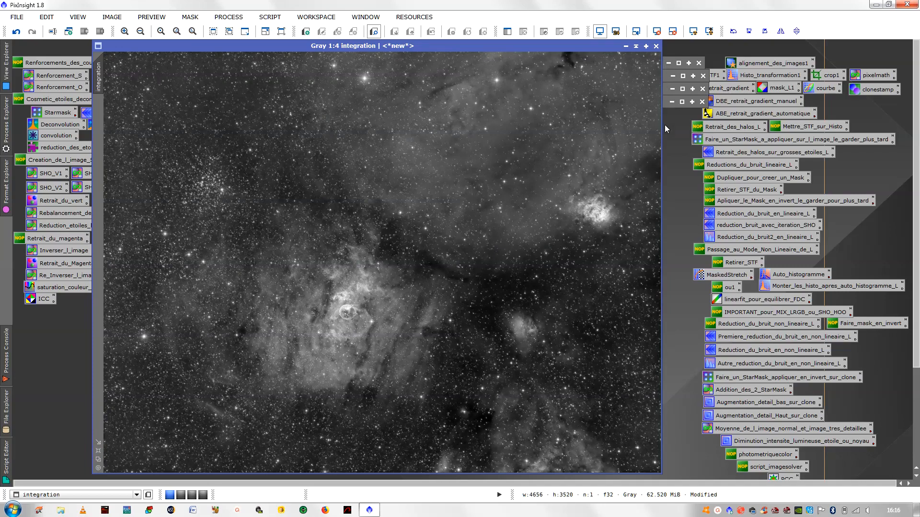
pyautogui.moveTo(532, 44); pyautogui.dragTo(504, 43)
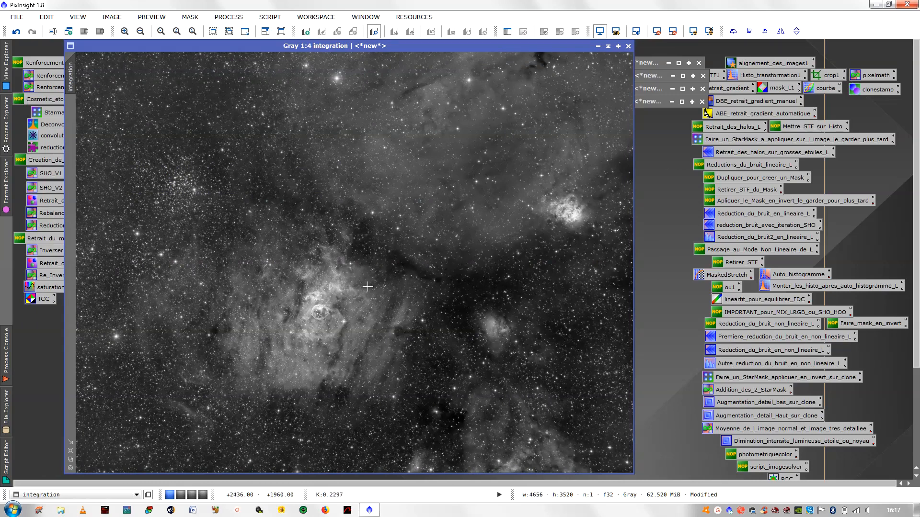
pyautogui.click(718, 511)
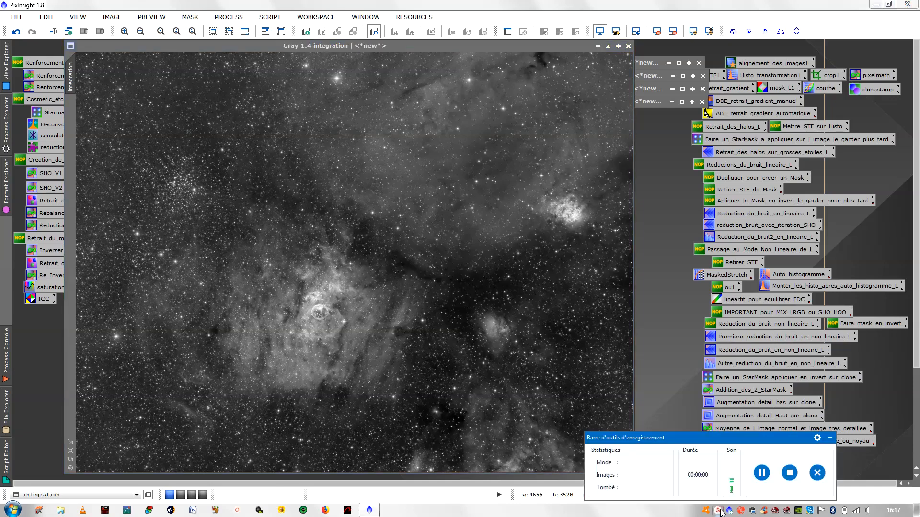